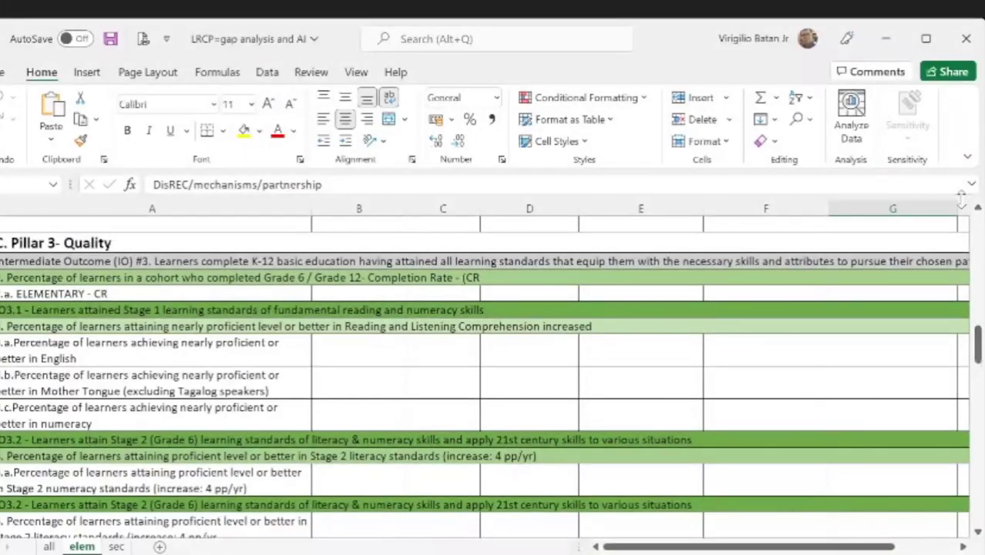
Maximize the workbook window and compare the start of the elementary gap analysis template with the all sheet
left_click(929, 42)
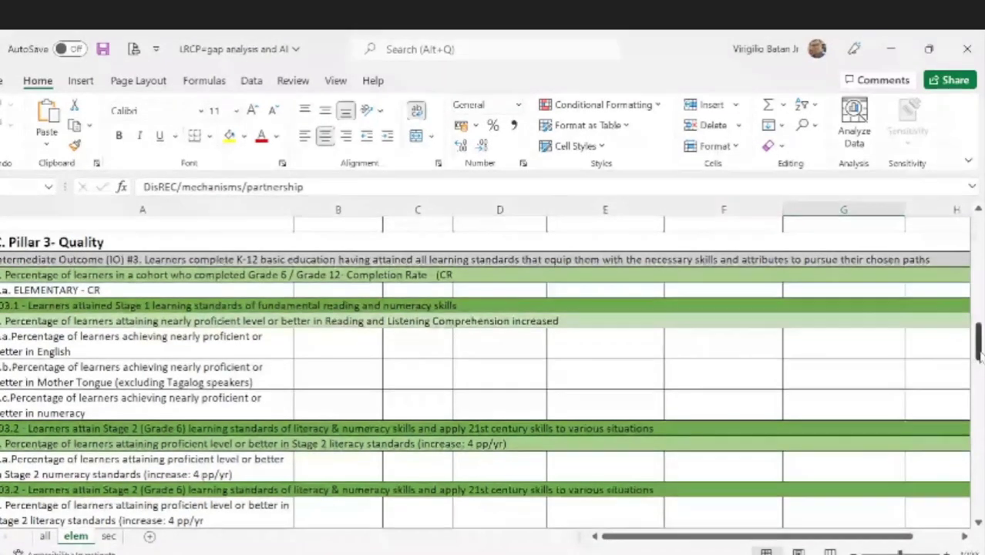
left_click_drag(978, 355, 977, 233)
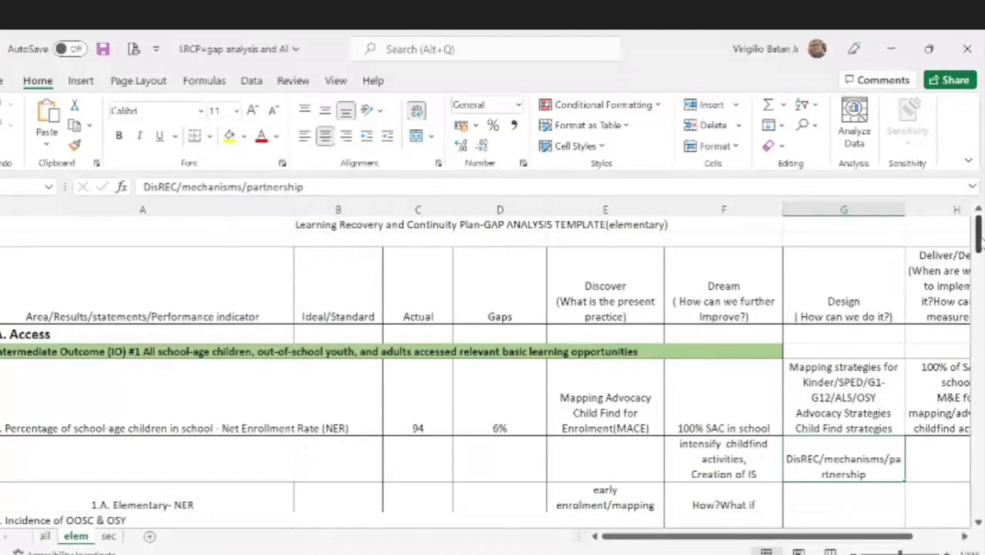
left_click(589, 460)
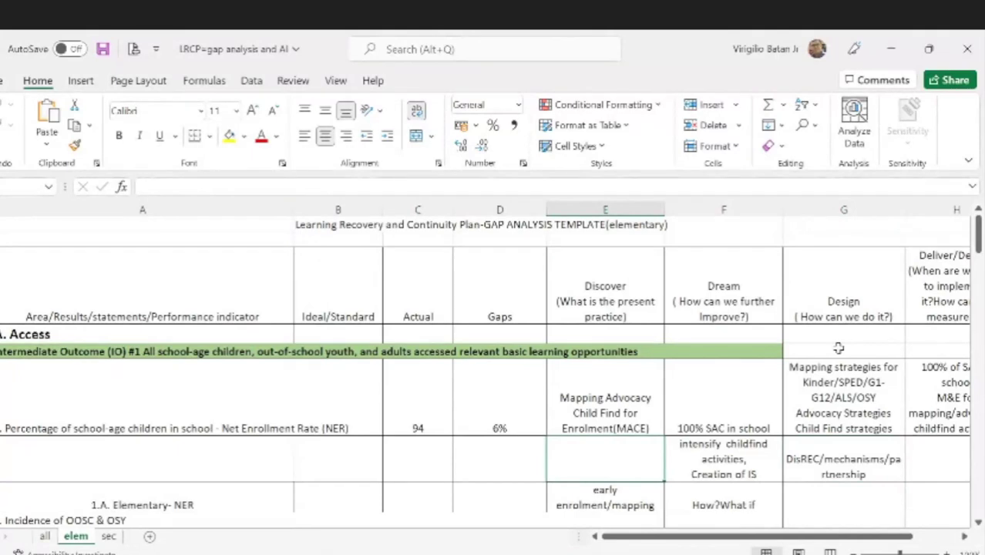
left_click(45, 536)
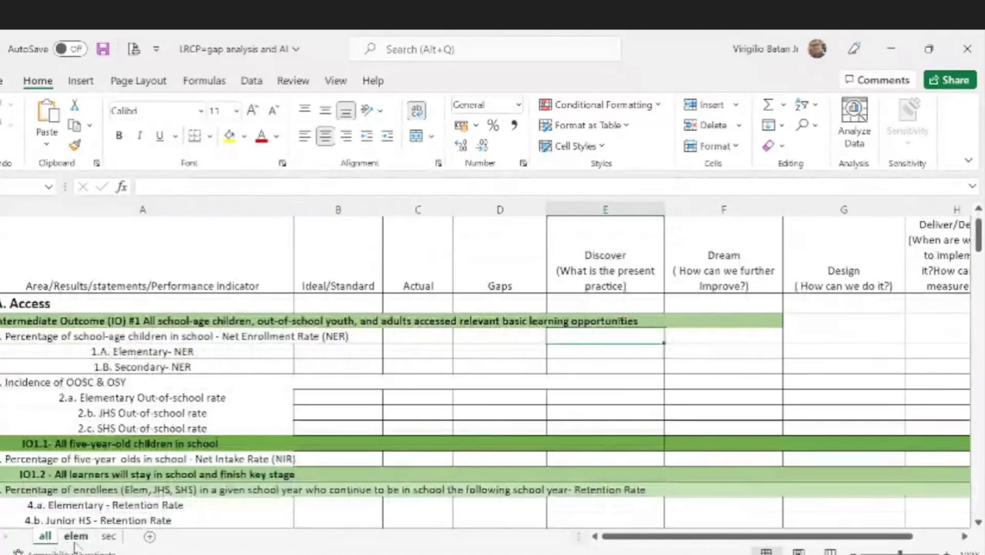
left_click(75, 541)
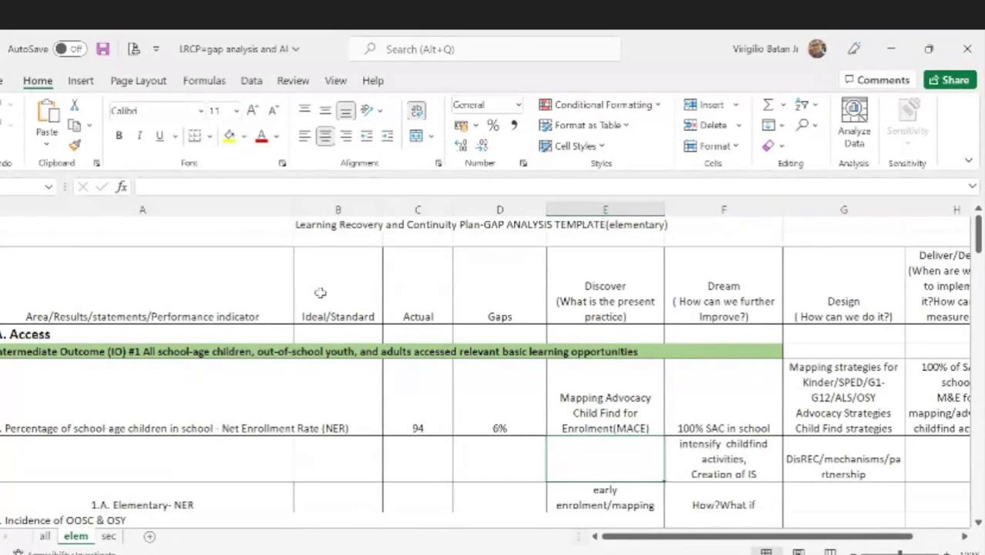
Change the Actual value for the Net Enrollment Rate row to 94%
left_click(406, 305)
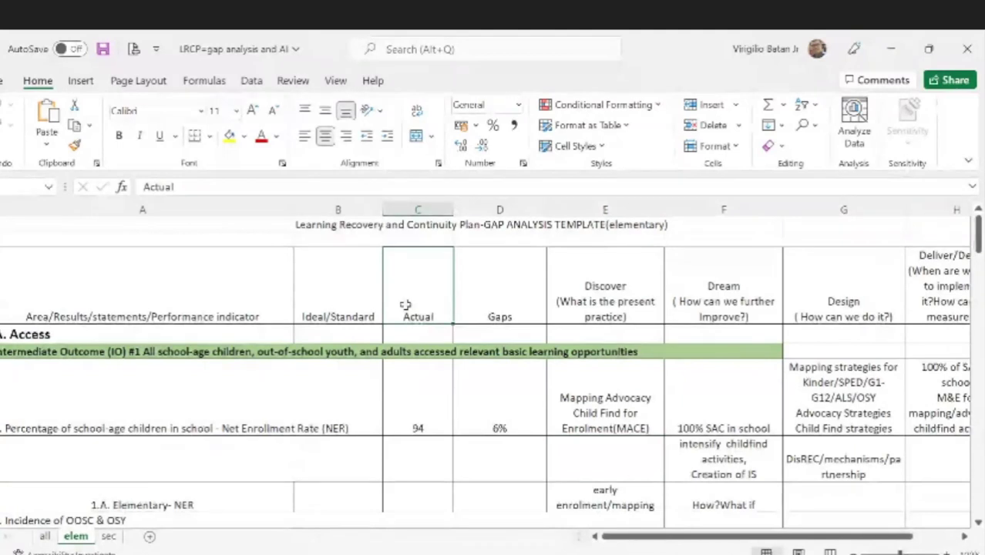
left_click(436, 433)
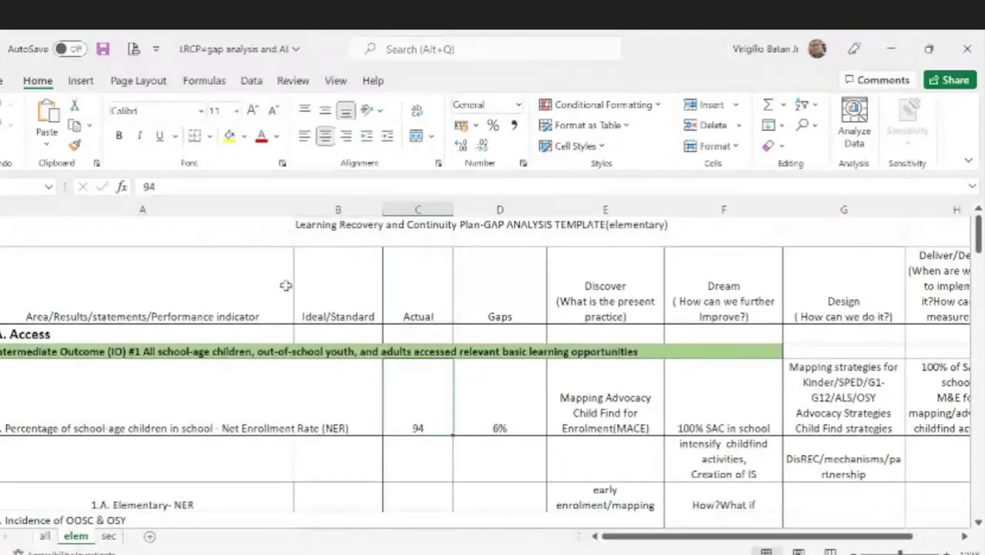
left_click(203, 188)
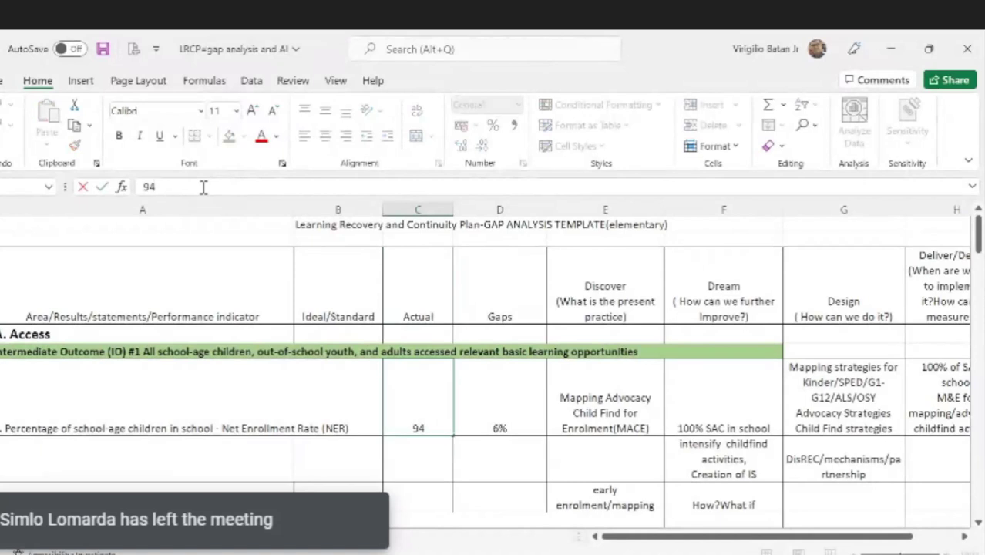
type("%")
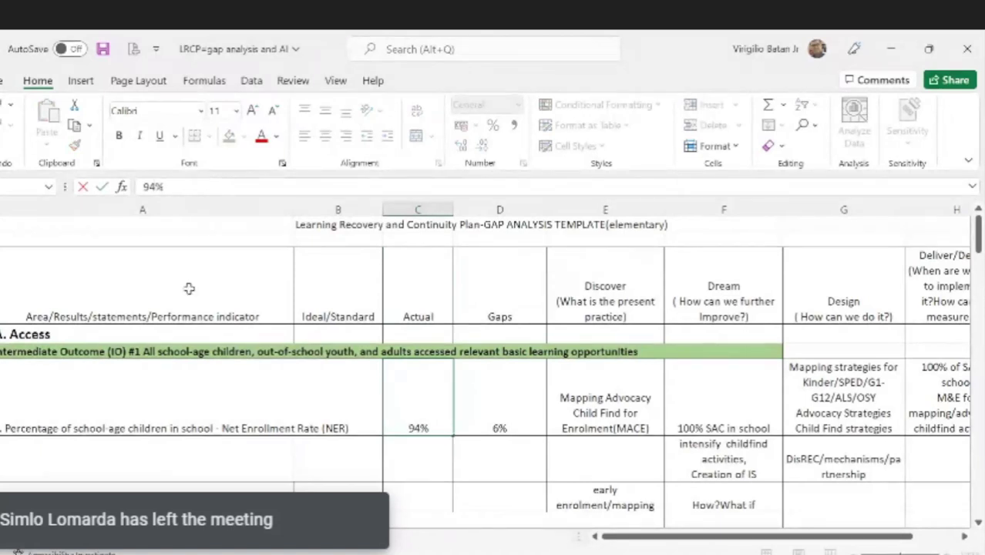
Unmerge the Net Enrollment Rate indicator cell across columns A and B and turn on text wrapping for it
left_click(359, 422)
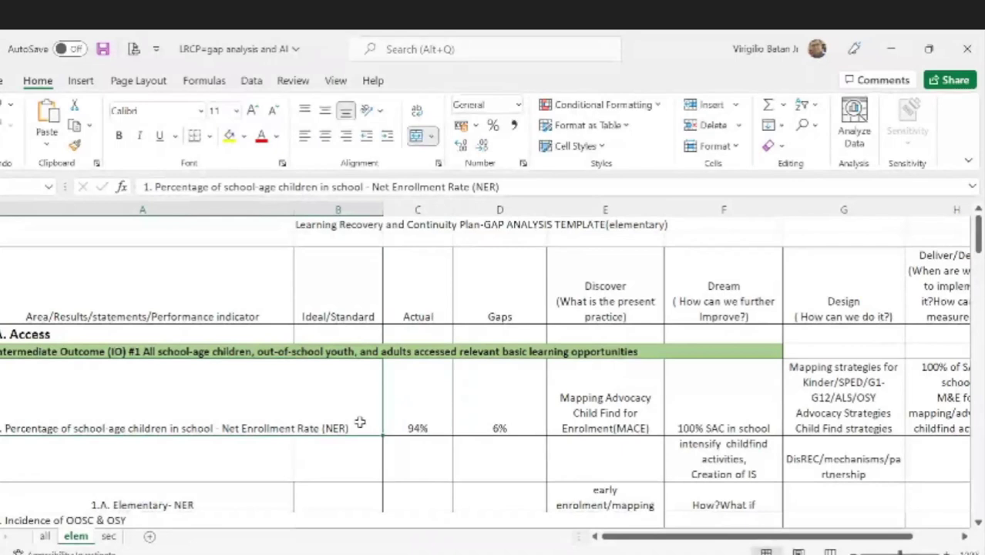
right_click(364, 429)
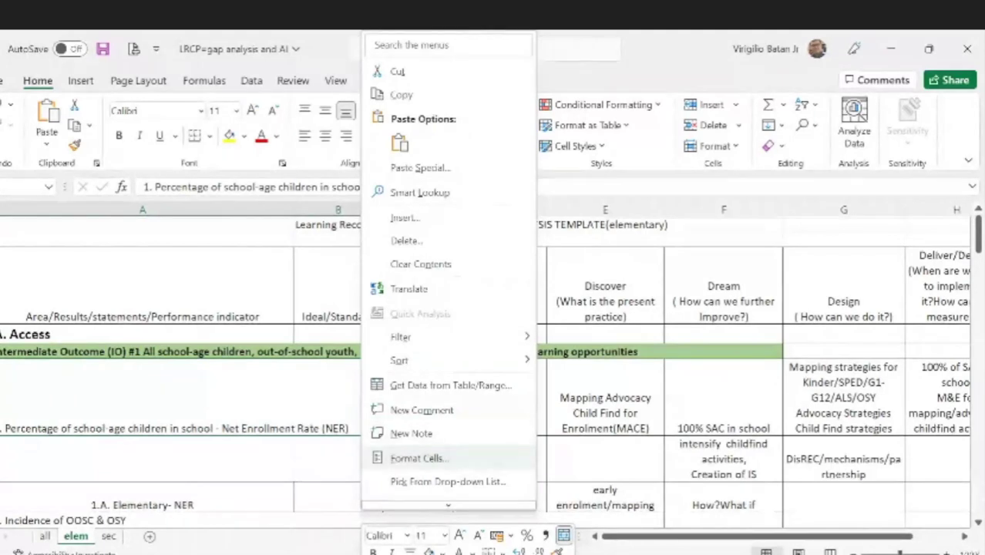
left_click(417, 458)
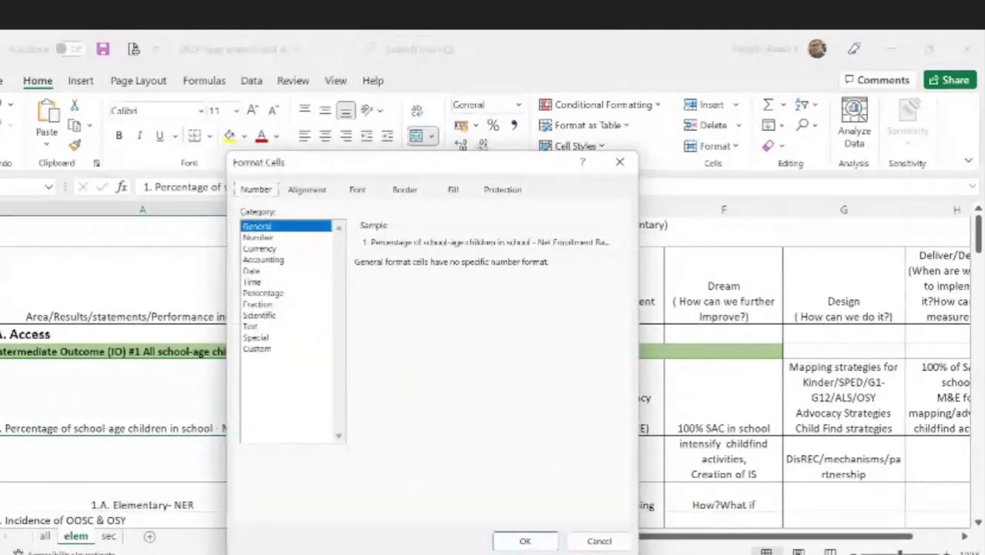
left_click(306, 189)
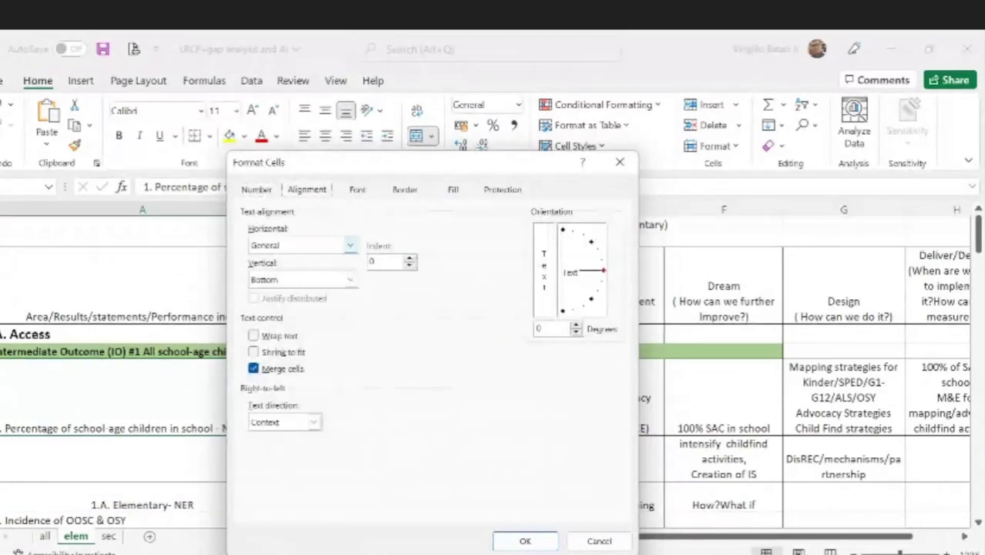
key("alt+w")
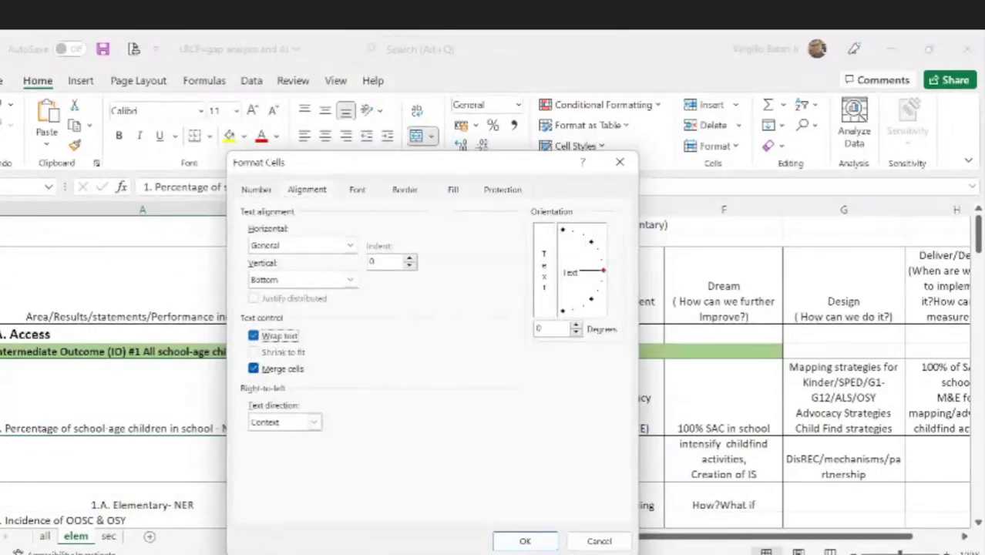
key("alt+m")
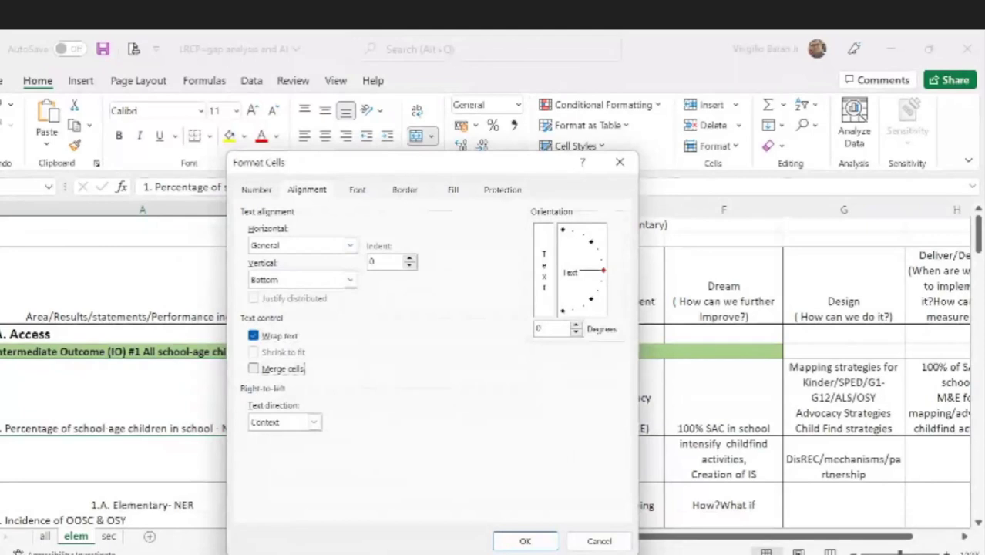
left_click(525, 542)
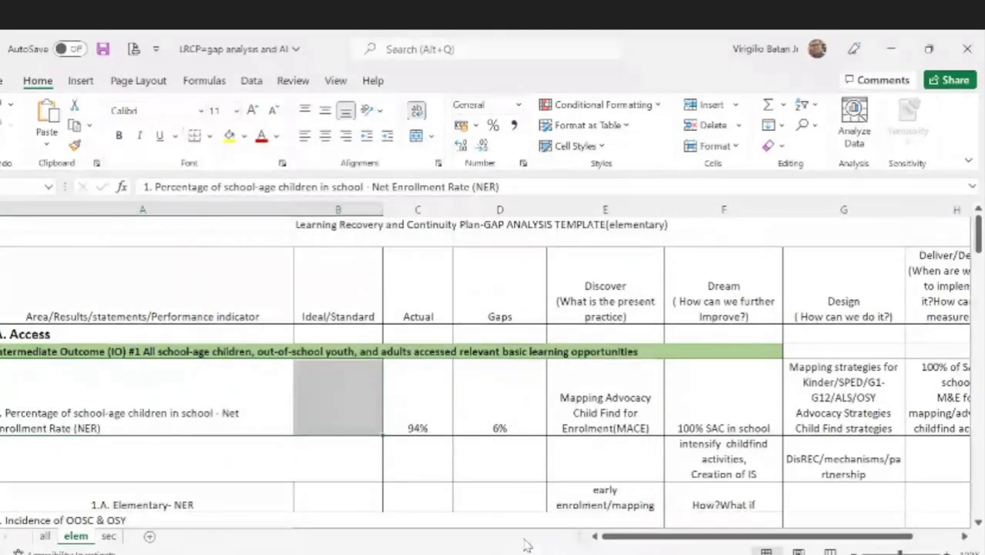
left_click(509, 471)
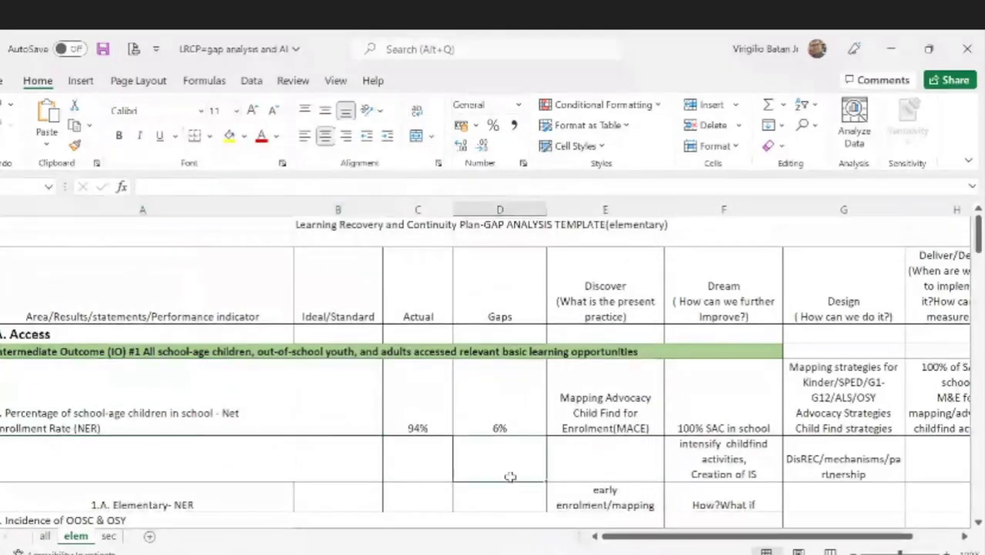
Enter 100% as the Ideal/Standard value for the Net Enrollment Rate
left_click(352, 416)
type("100%")
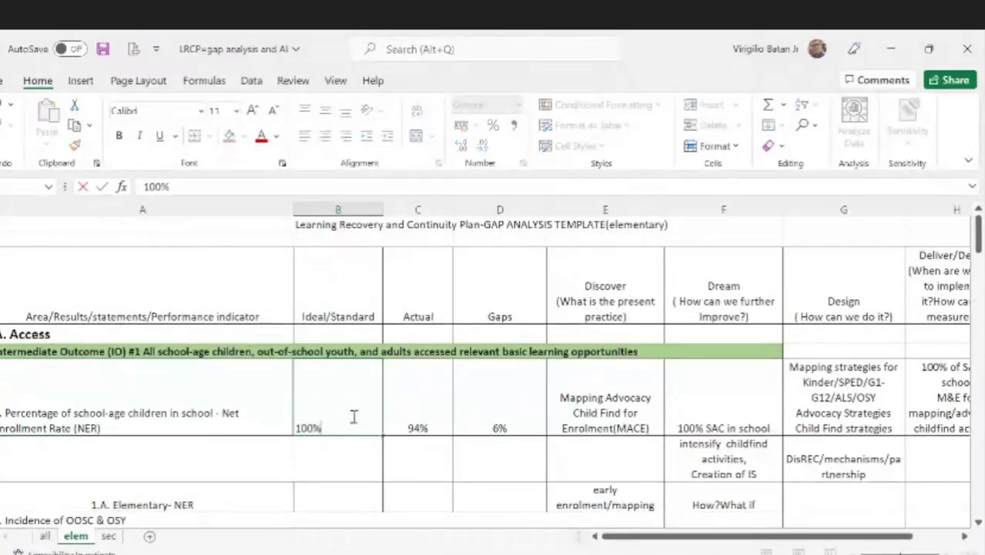
left_click(468, 462)
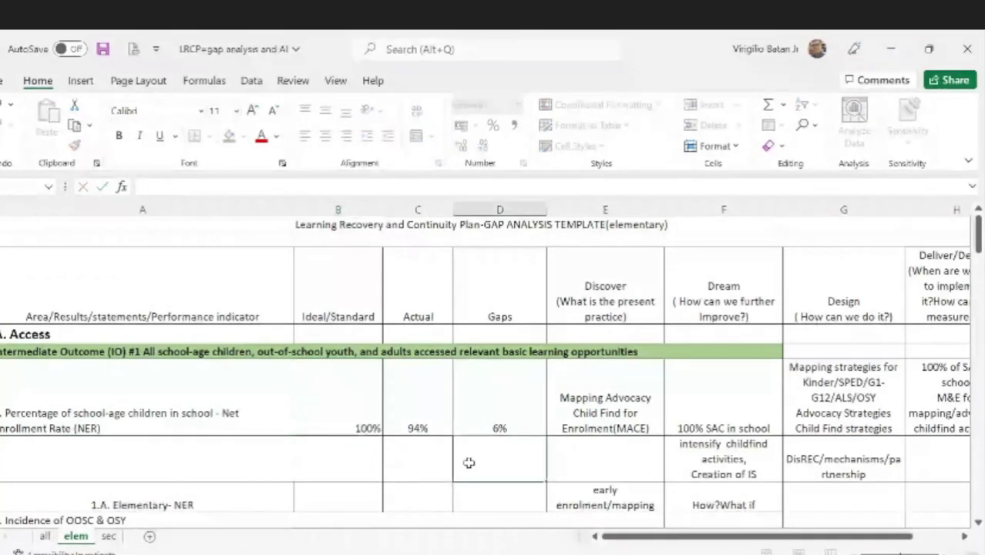
Apply outside borders to the Ideal/Standard cell of the Net Enrollment Rate row
left_click(329, 417)
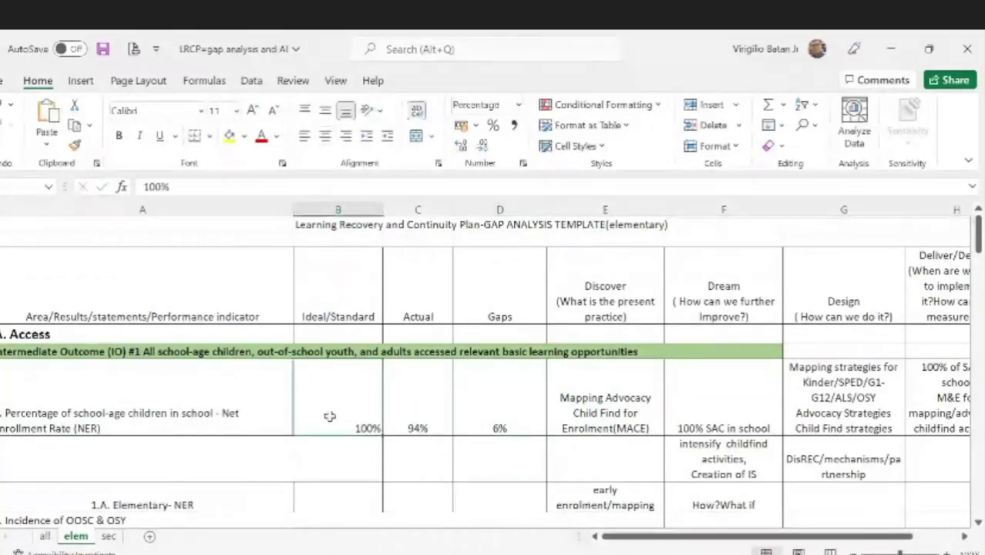
left_click(209, 136)
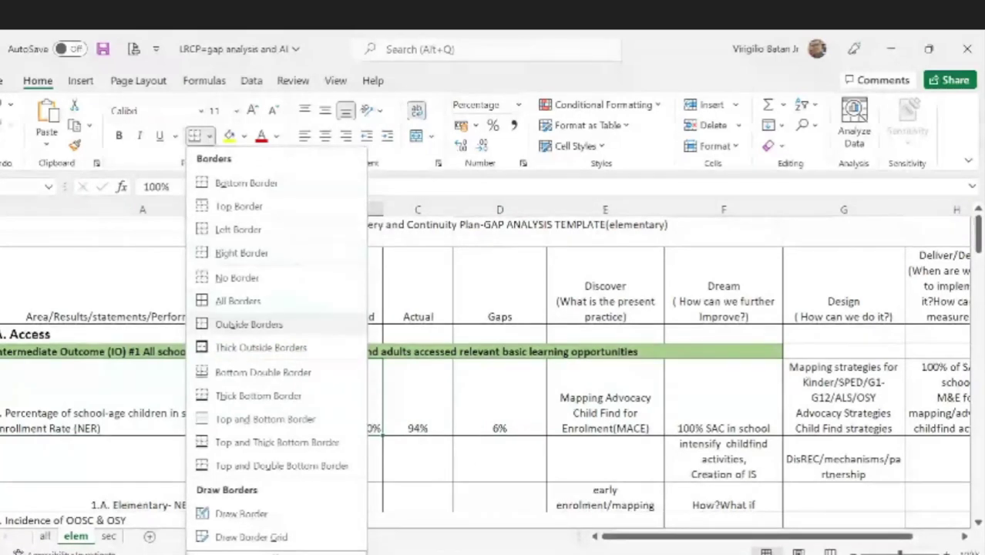
left_click(339, 324)
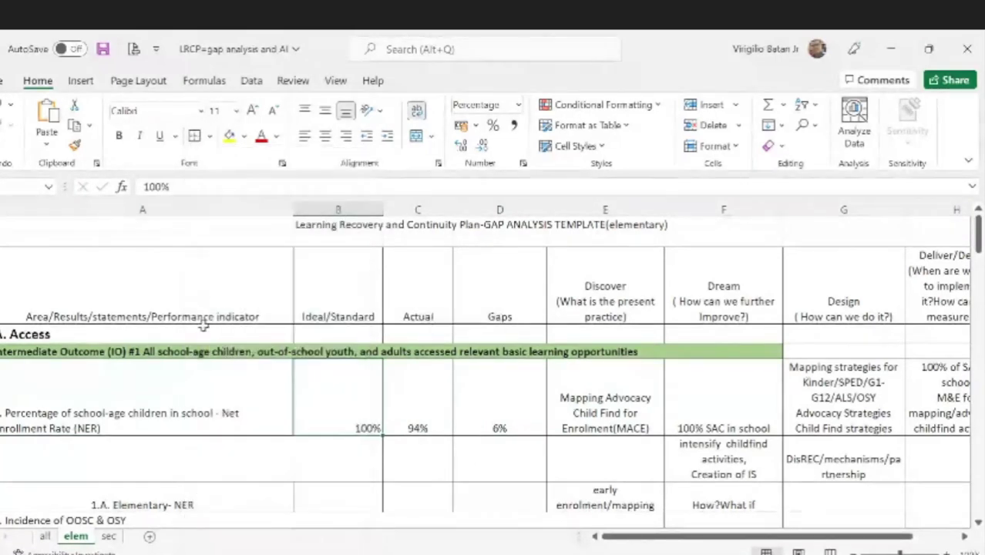
left_click(477, 469)
Examine the Net Enrollment Rate row's gap and its present practice under the Discover column
left_click(491, 402)
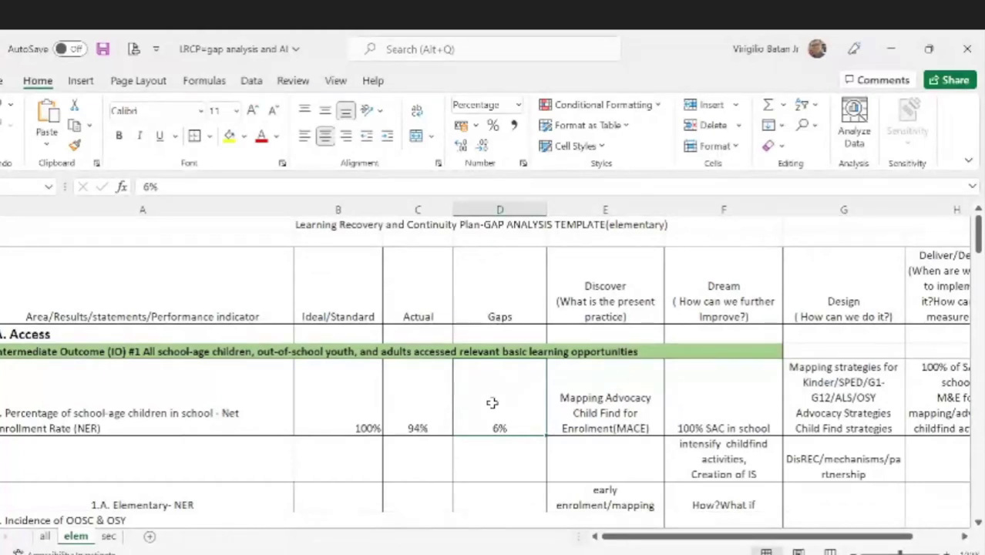
left_click(621, 312)
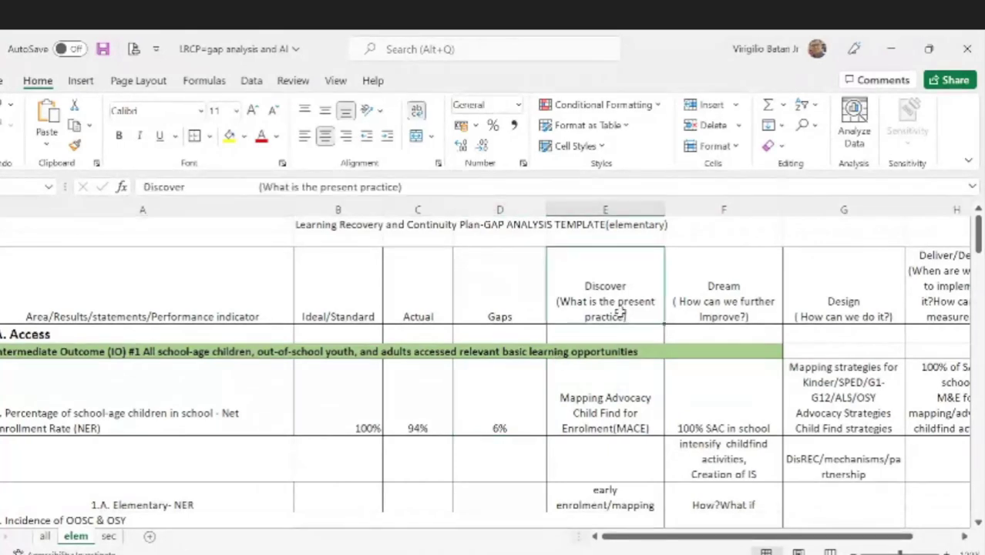
left_click(624, 422)
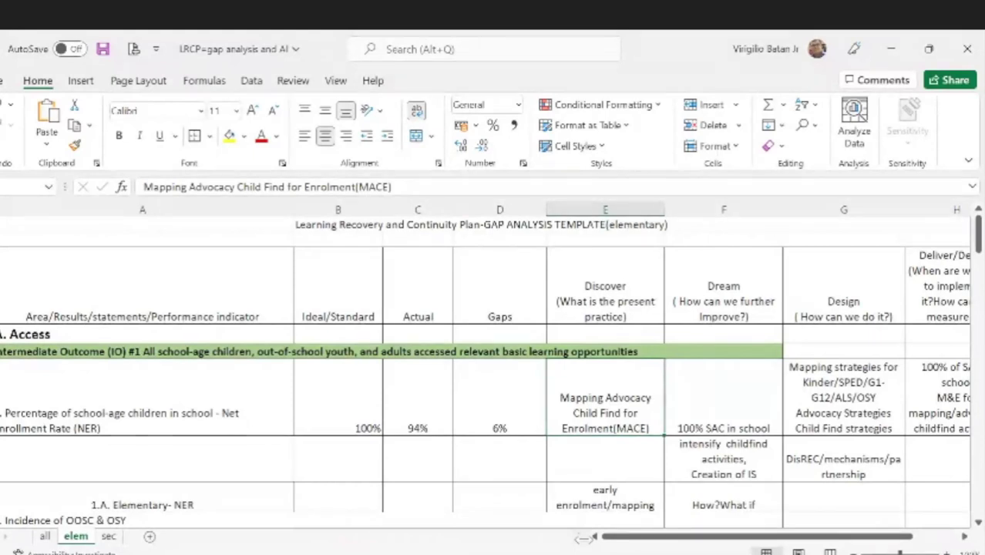
left_click(631, 459)
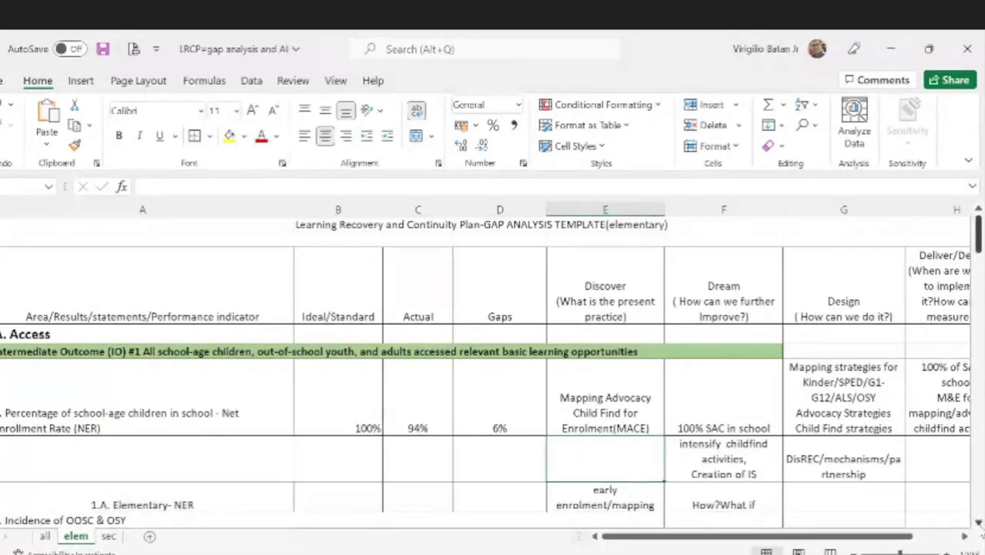
Append ", e-MACE" to the Dream entry about intensifying childfind activities and the creation of IS
left_click(978, 522)
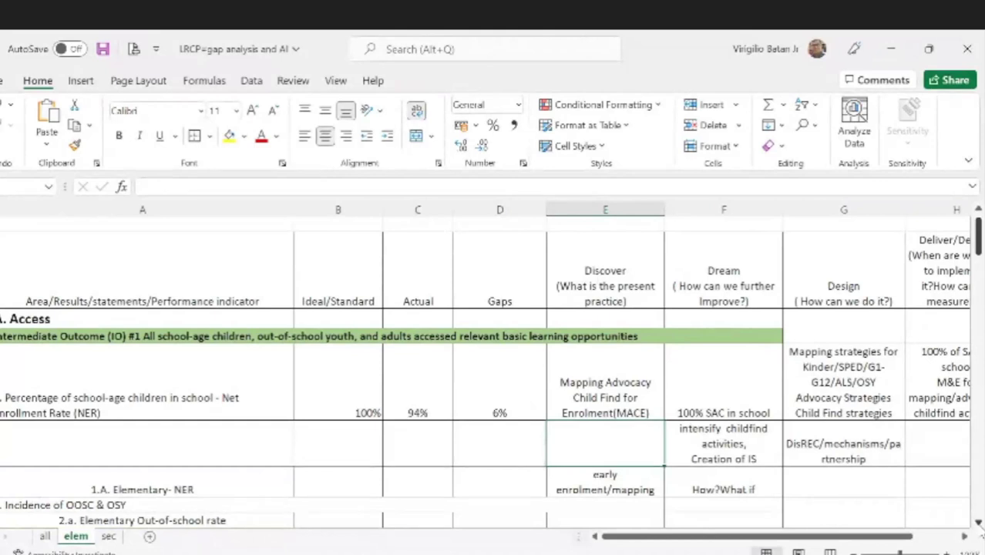
left_click(756, 454)
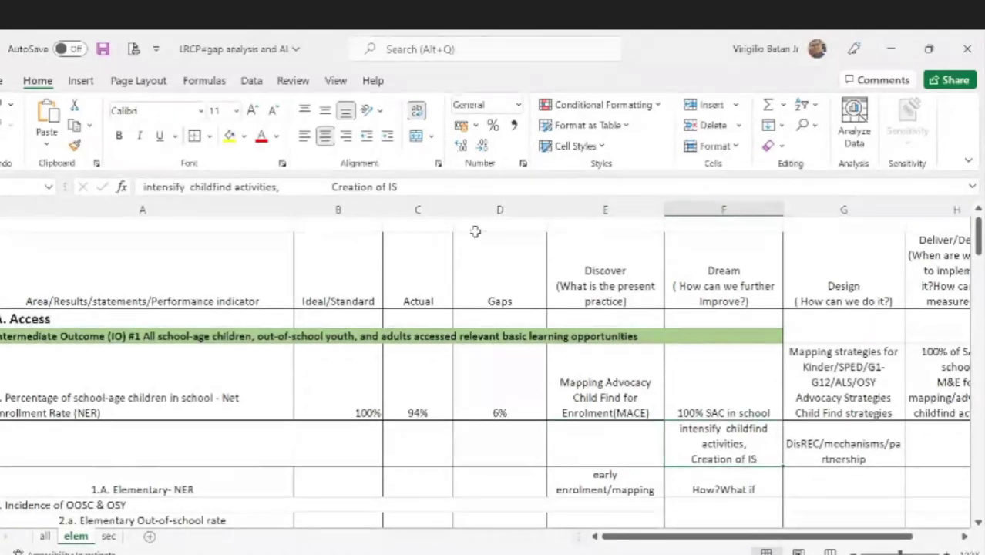
left_click(428, 189)
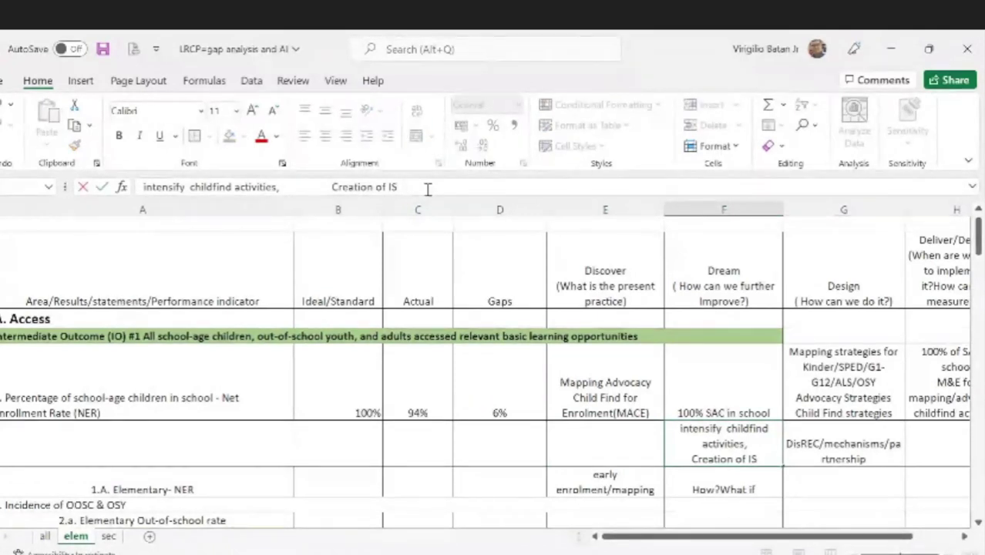
type(", e")
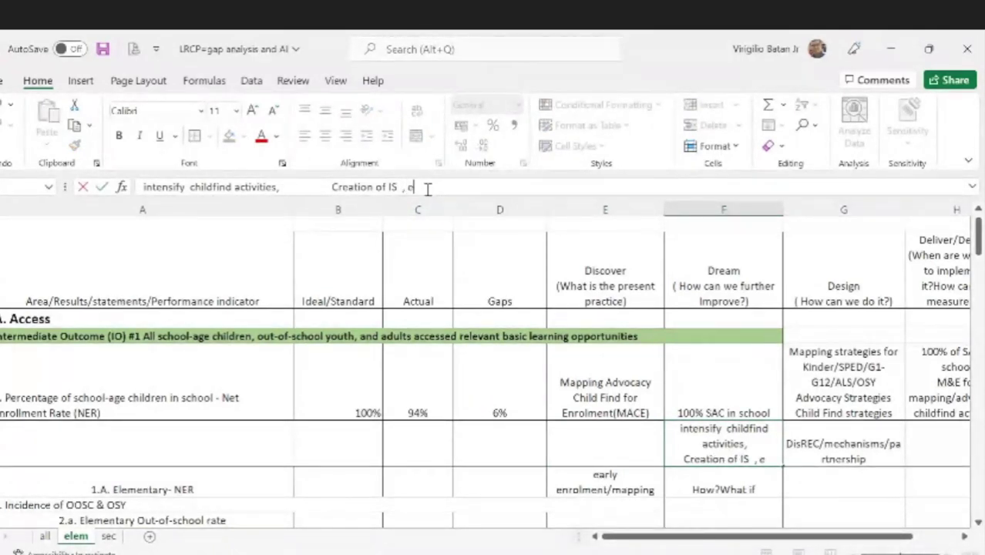
type("-M")
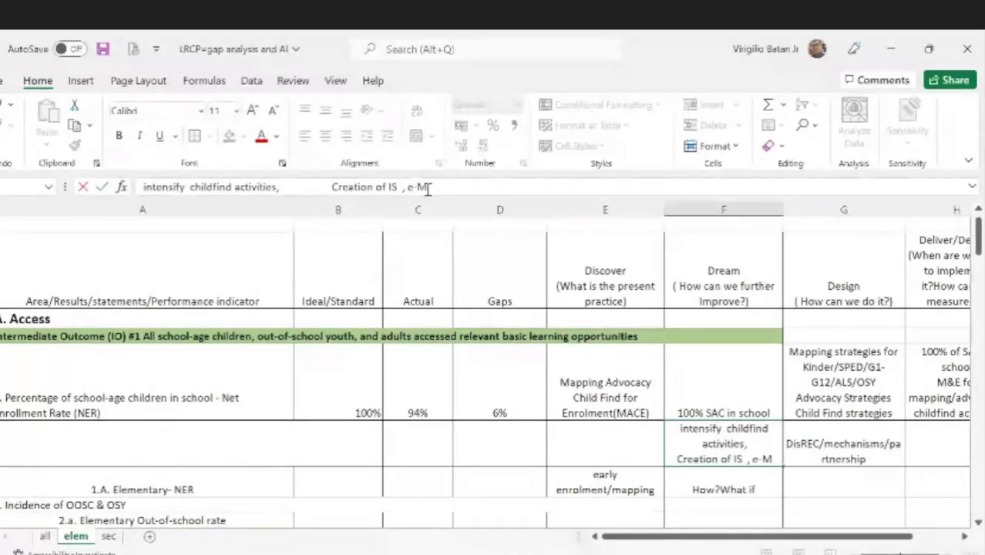
type("ACE")
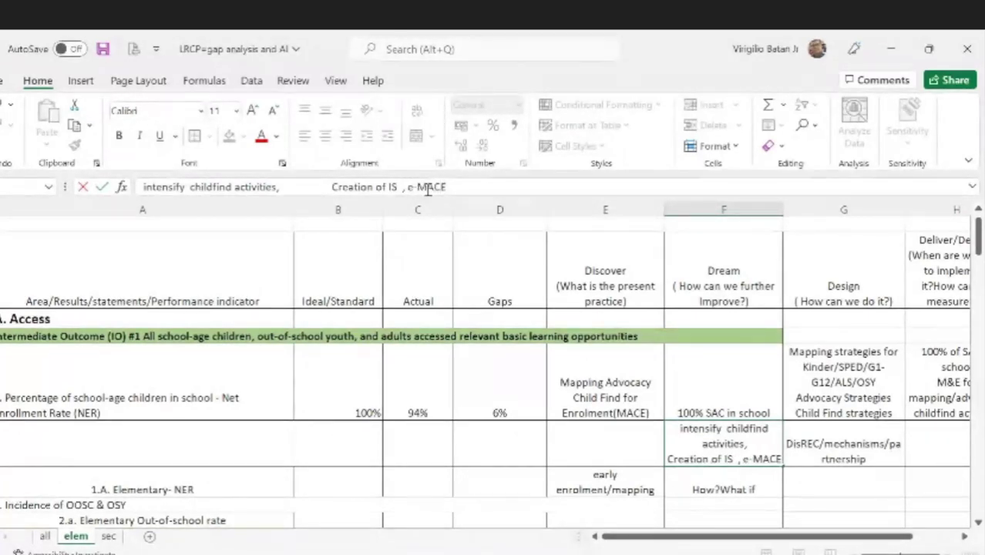
left_click(829, 493)
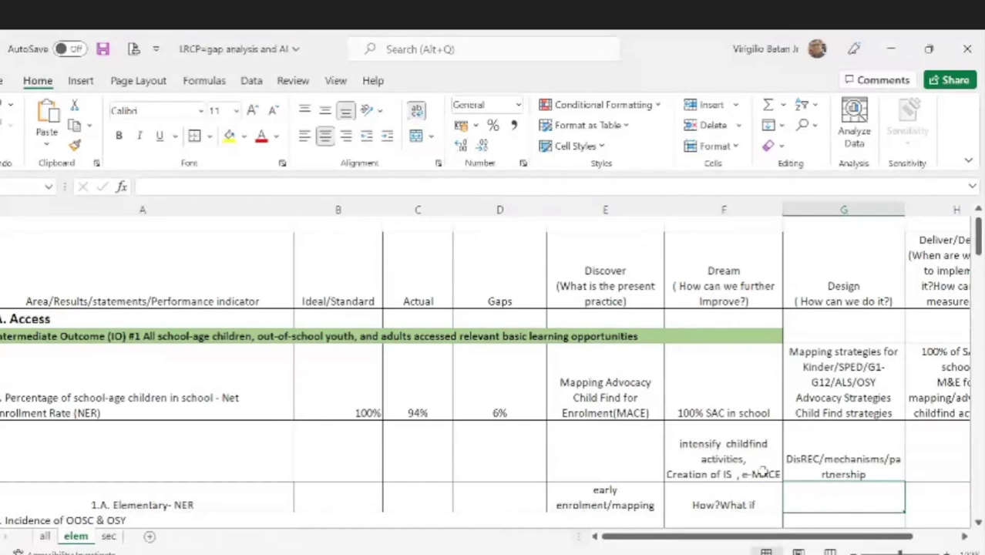
Review the childfind Dream entry and the mapping, advocacy and child find strategies in the Design column
left_click(763, 472)
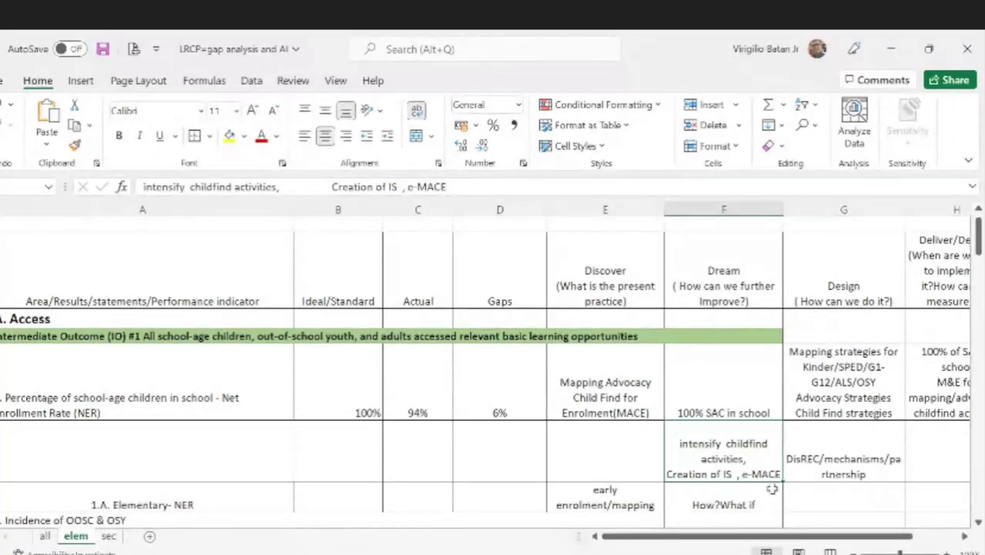
left_click(870, 383)
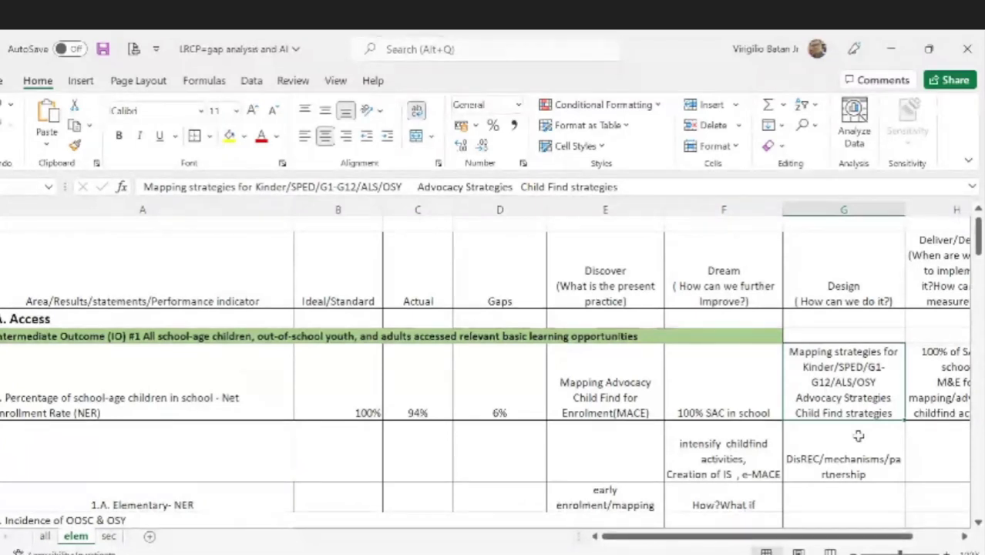
Examine the Net Enrollment Rate row's Deliver/Destiny entry and the remaining Access indicators, from out-of-school incidence to ALS completion
left_click(963, 537)
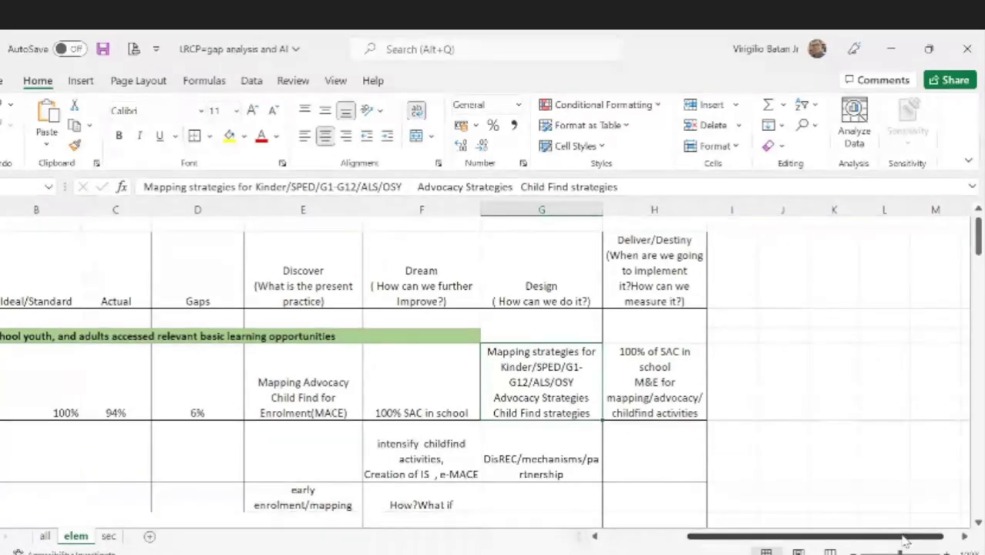
left_click_drag(905, 540, 773, 544)
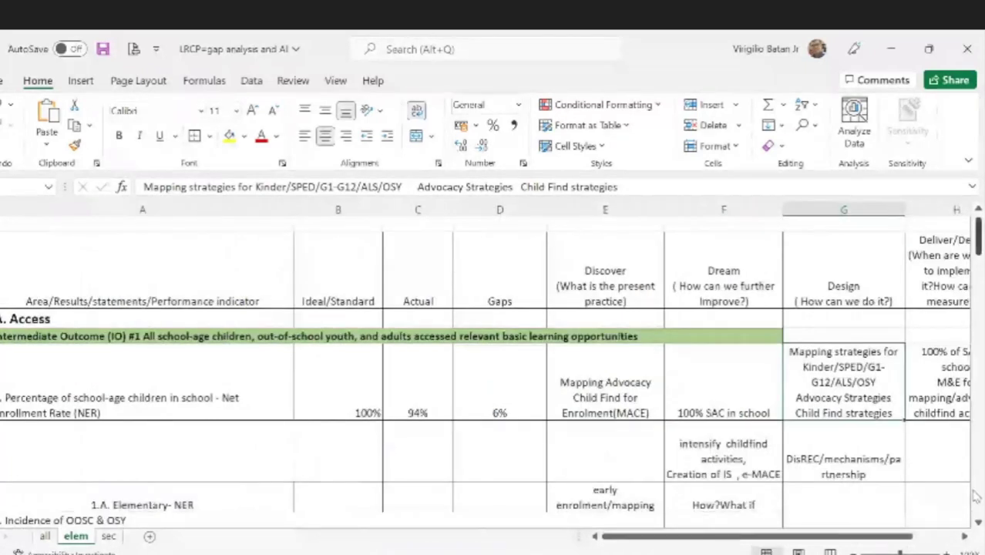
left_click(978, 523)
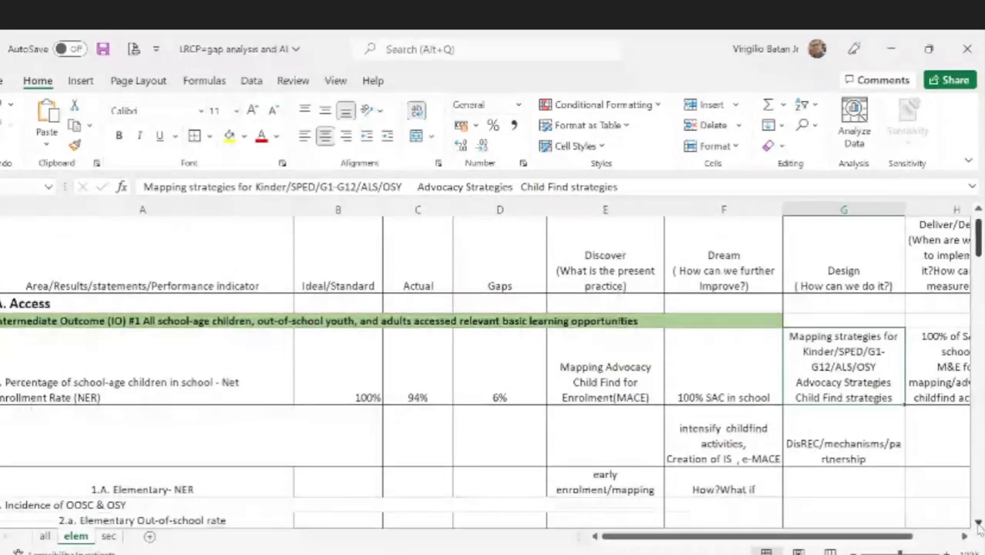
left_click(978, 522)
left_click(978, 523)
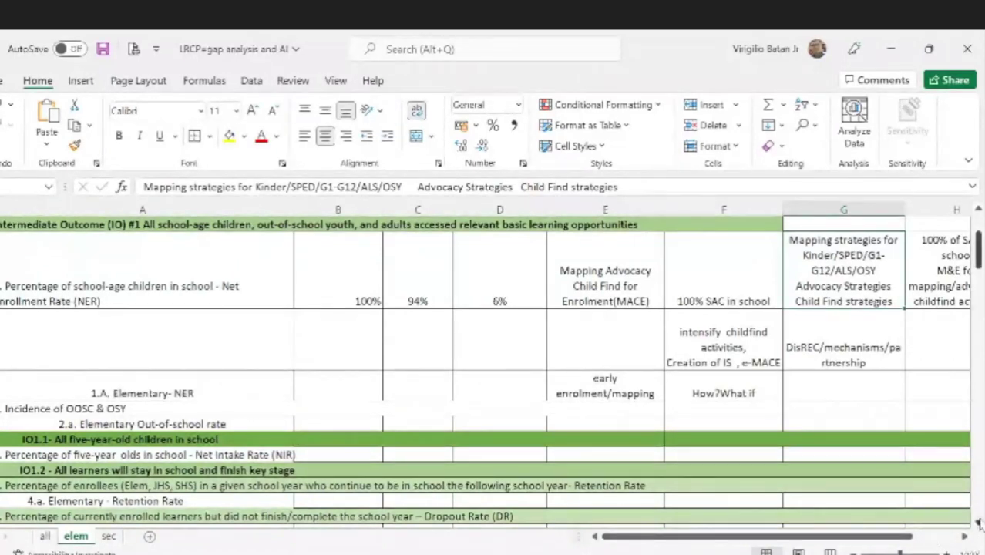
left_click(979, 523)
left_click(978, 523)
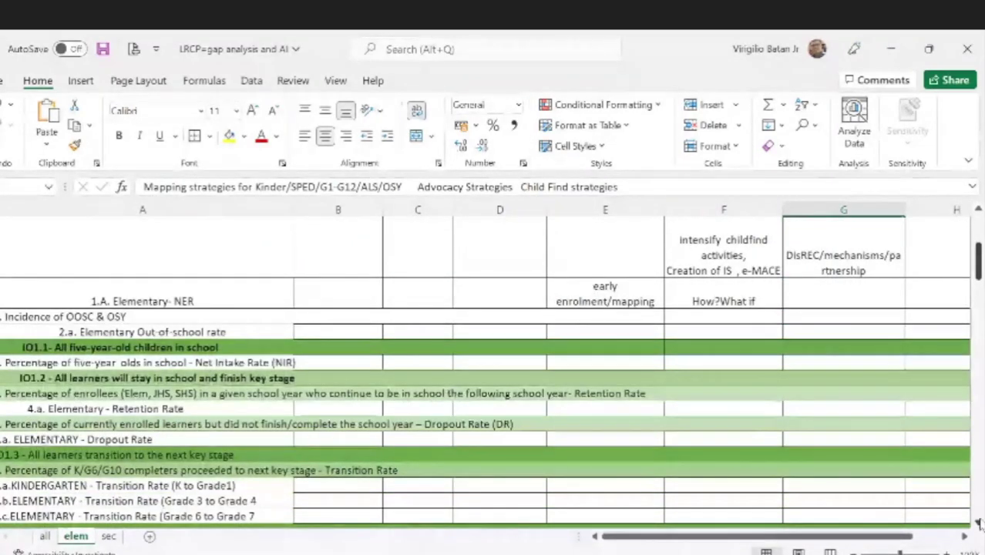
left_click(978, 523)
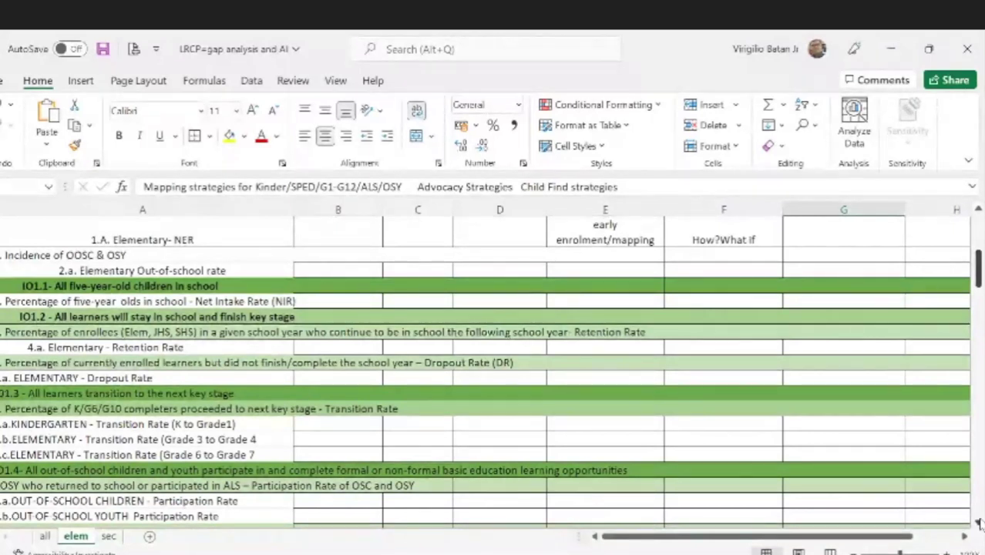
left_click(978, 522)
scroll(978, 522, "down", 2)
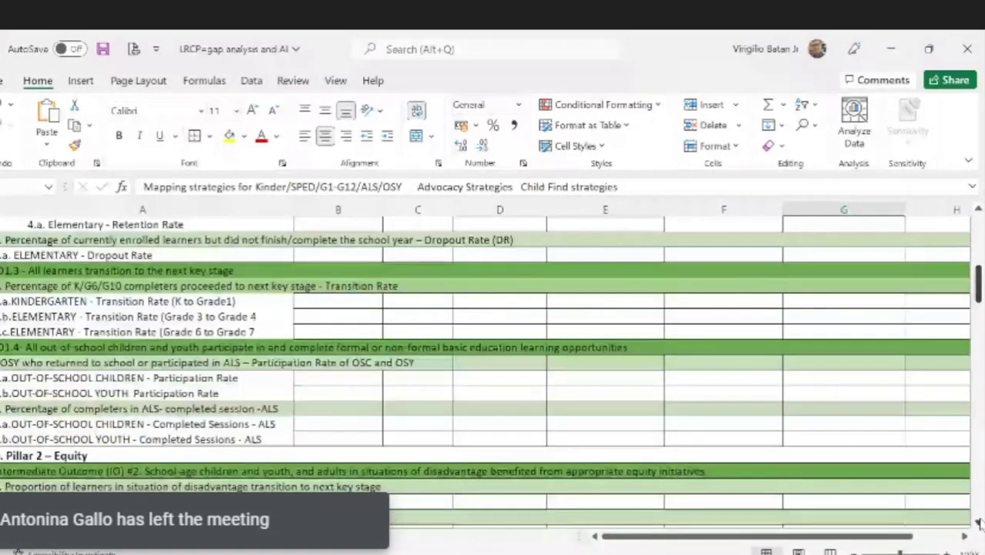
Examine the Pillar 2 – Equity indicators on disparity, gender parity, retention and proficiency of learners in situations of disadvantage
mouse_move(977, 283)
left_mouse_down()
mouse_move(977, 227)
mouse_move(978, 293)
left_mouse_up()
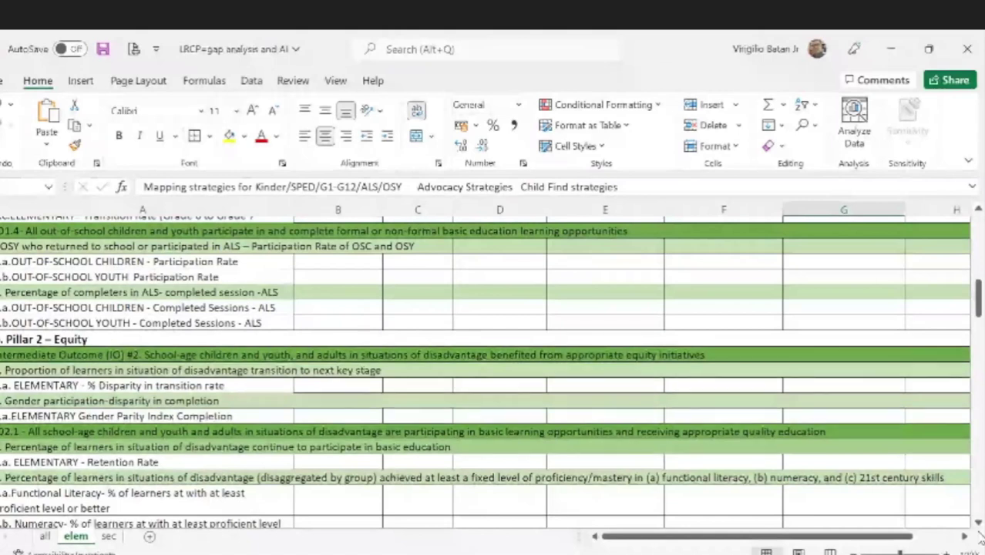
left_click(978, 522)
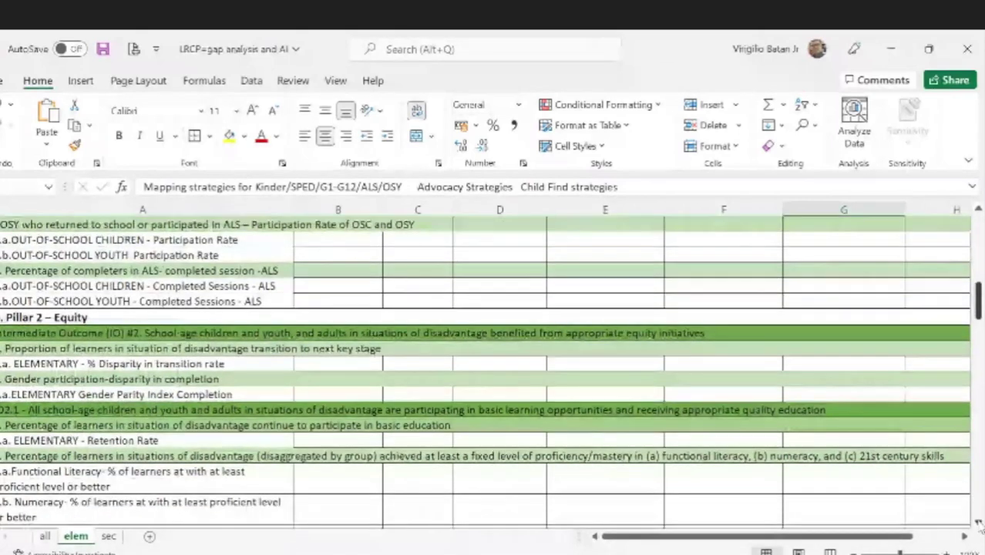
left_click(978, 522)
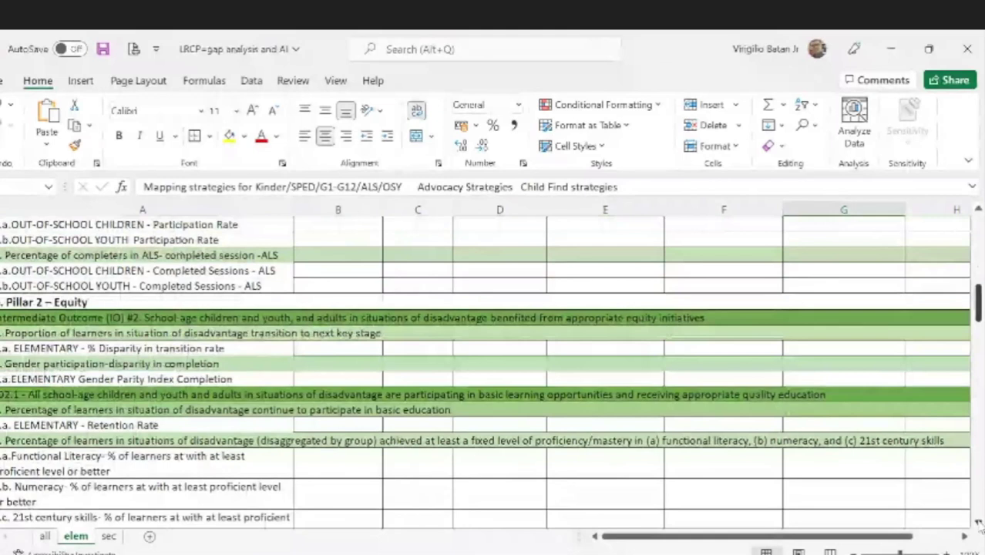
left_click(978, 522)
left_click(978, 523)
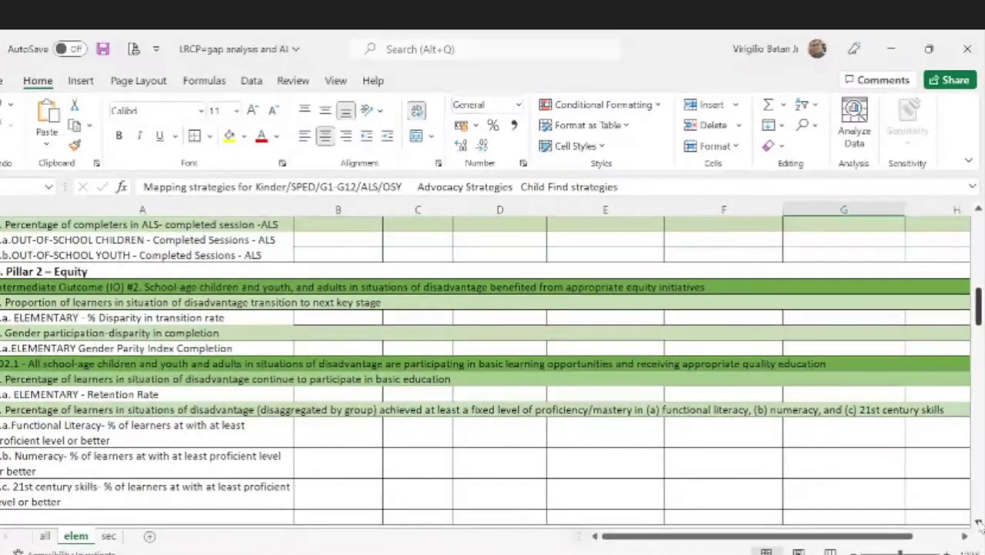
left_click(977, 522)
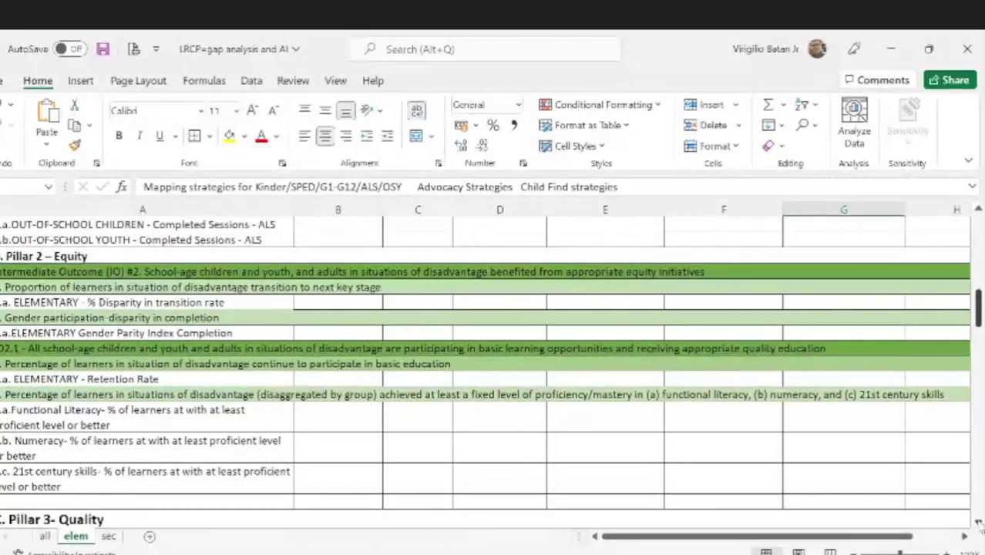
left_click(978, 522)
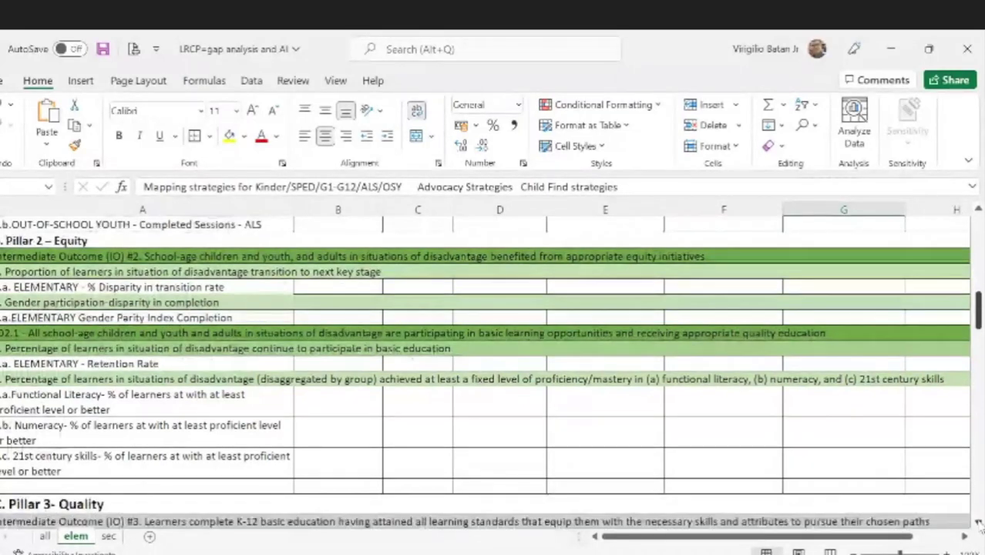
left_click(978, 522)
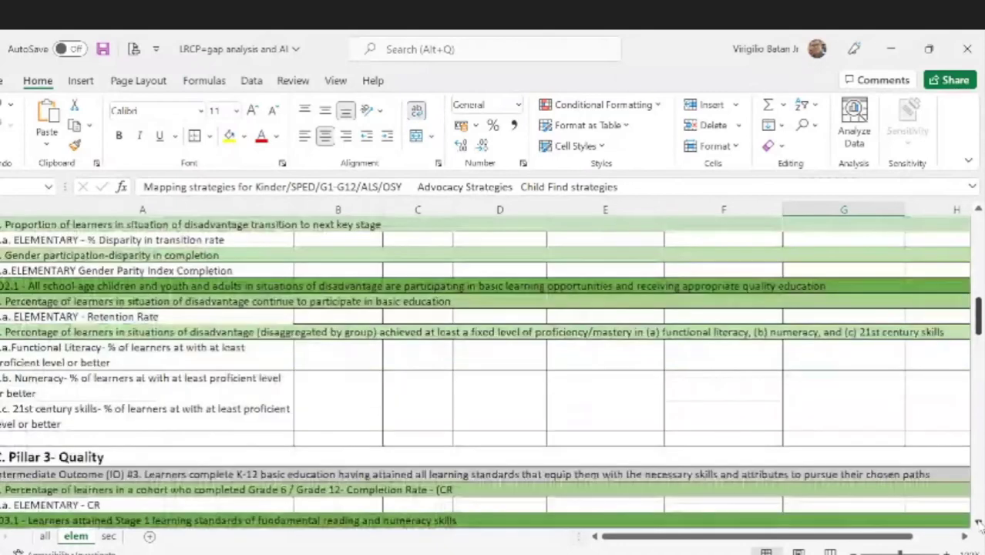
left_click(978, 522)
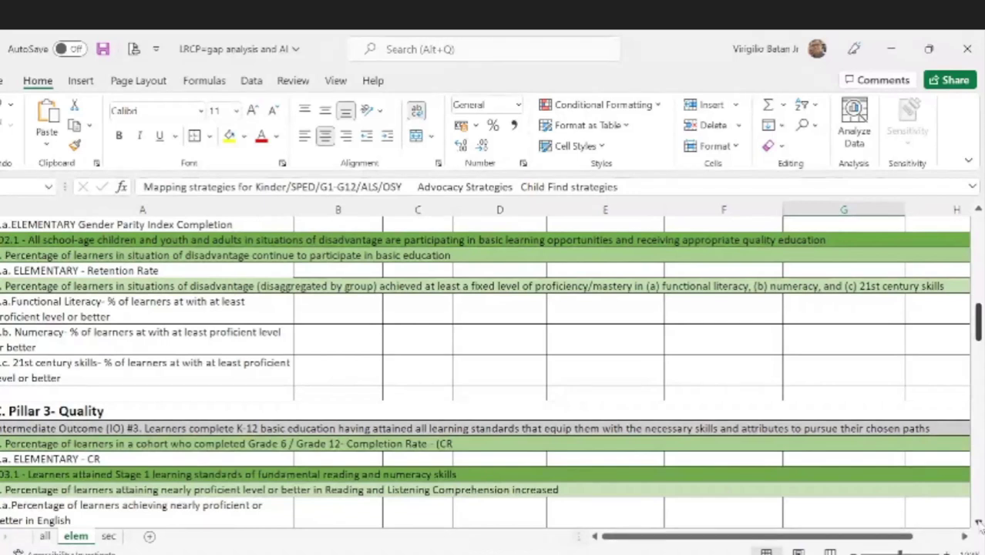
Examine the Pillar 3 – Quality indicators on completion rate, Stage 1 and Stage 2 literacy and numeracy, and ALS A&E passing rate
left_click(979, 522)
left_click(979, 523)
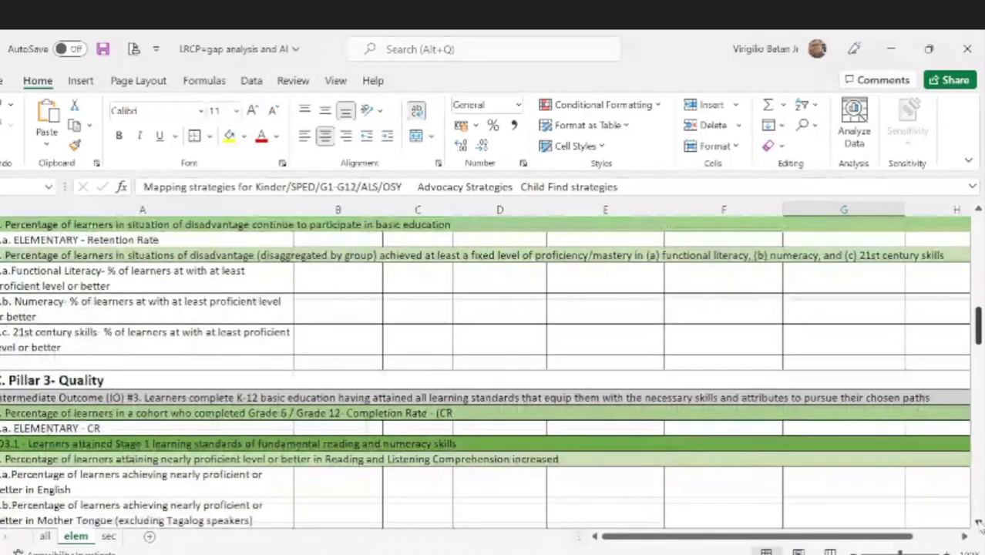
left_click(978, 522)
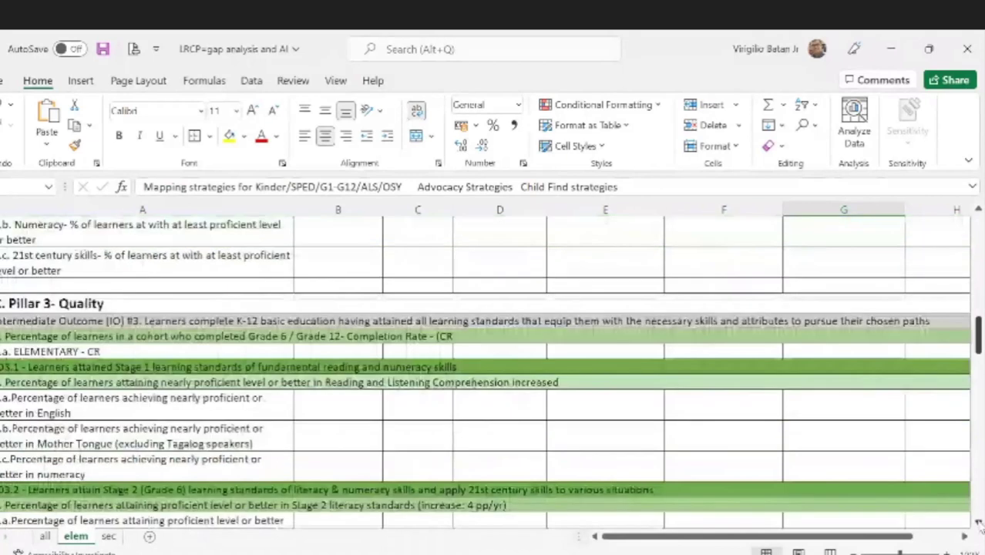
left_click(978, 523)
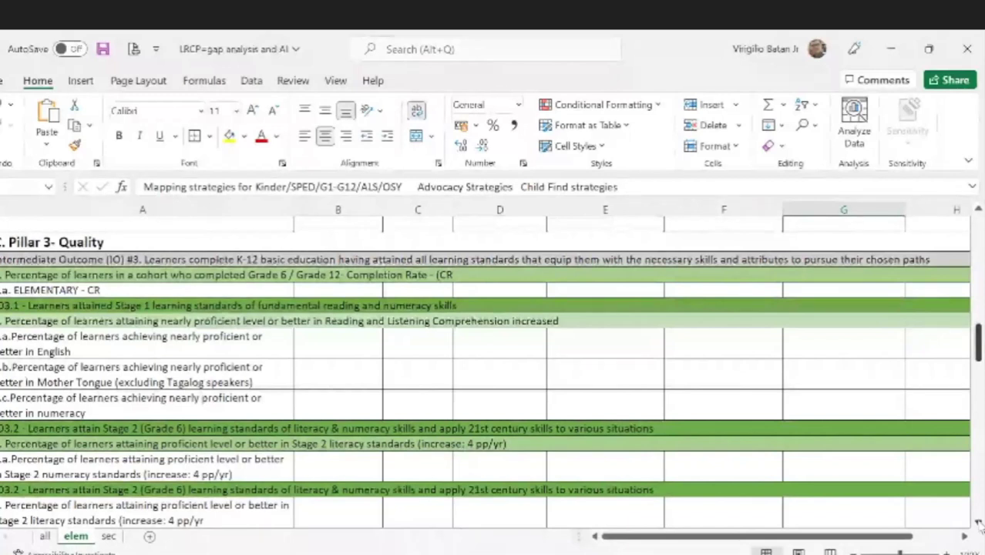
left_click(979, 522)
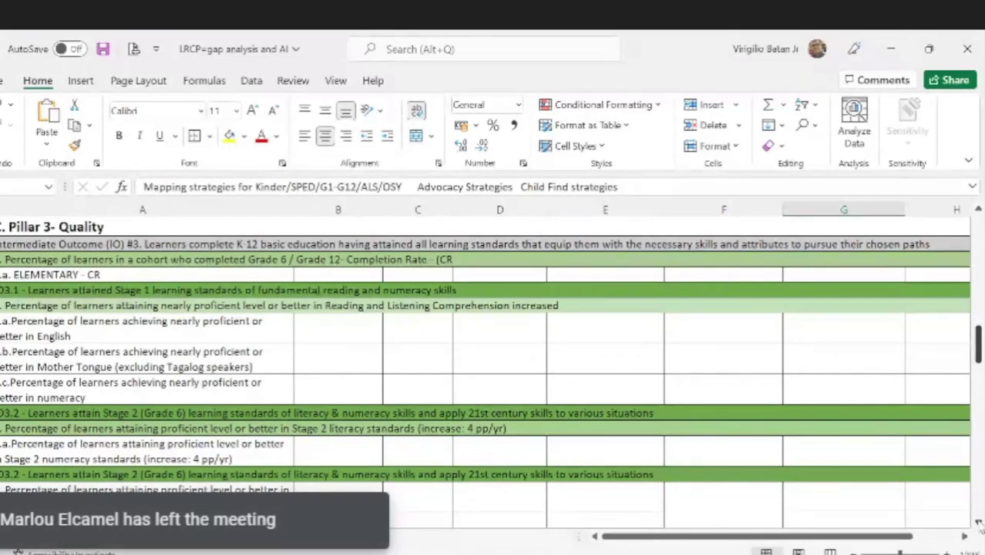
scroll(485, 385, "down", 1)
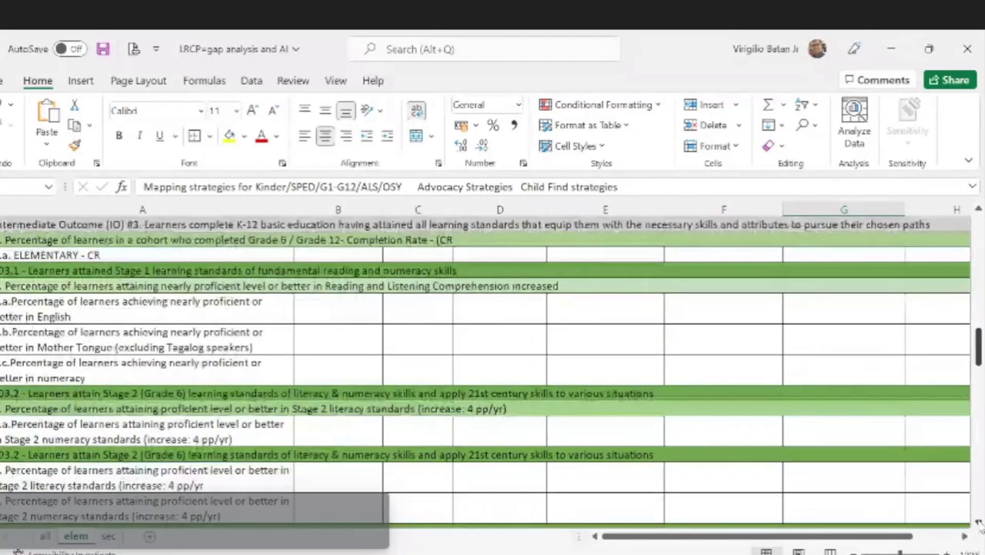
scroll(485, 373, "down", 1)
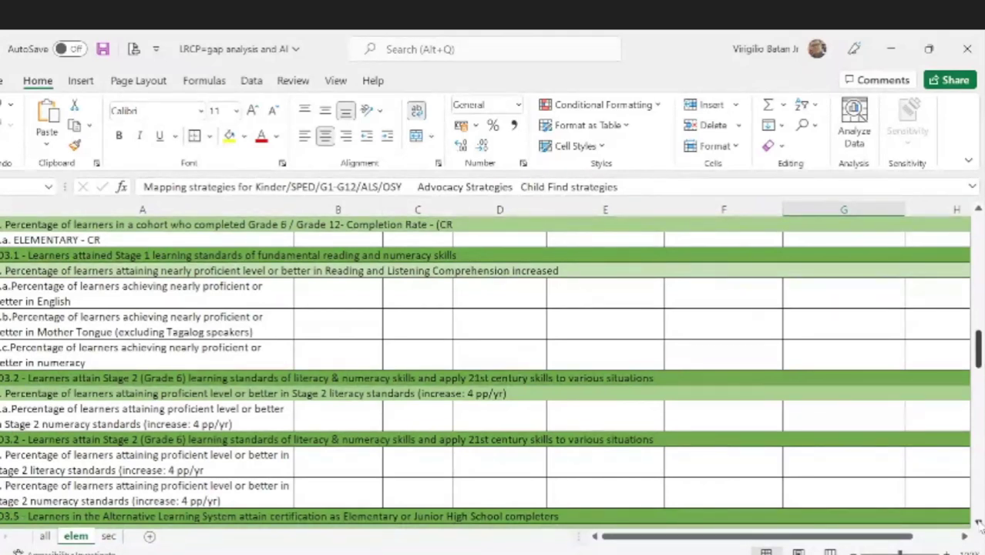
scroll(491, 373, "down", 1)
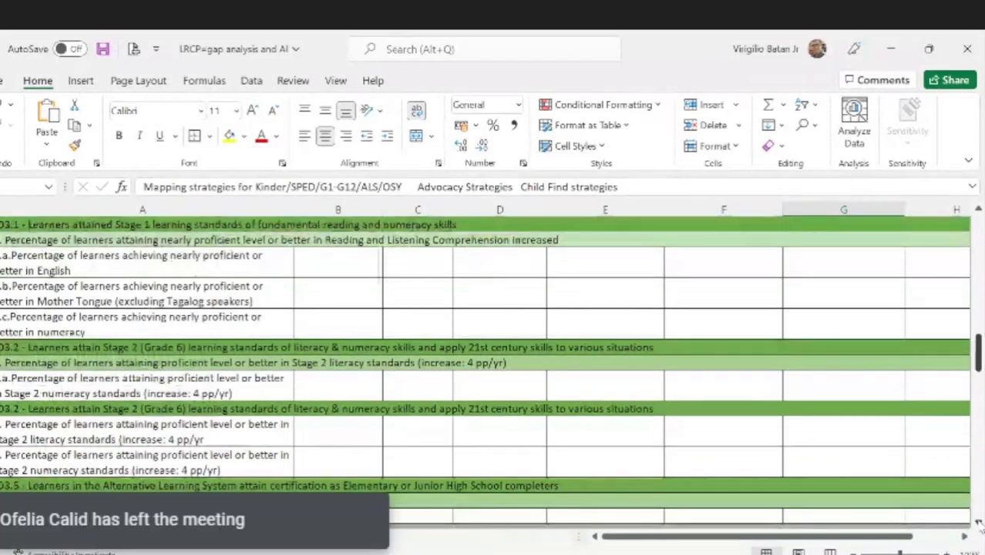
scroll(490, 373, "down", 1)
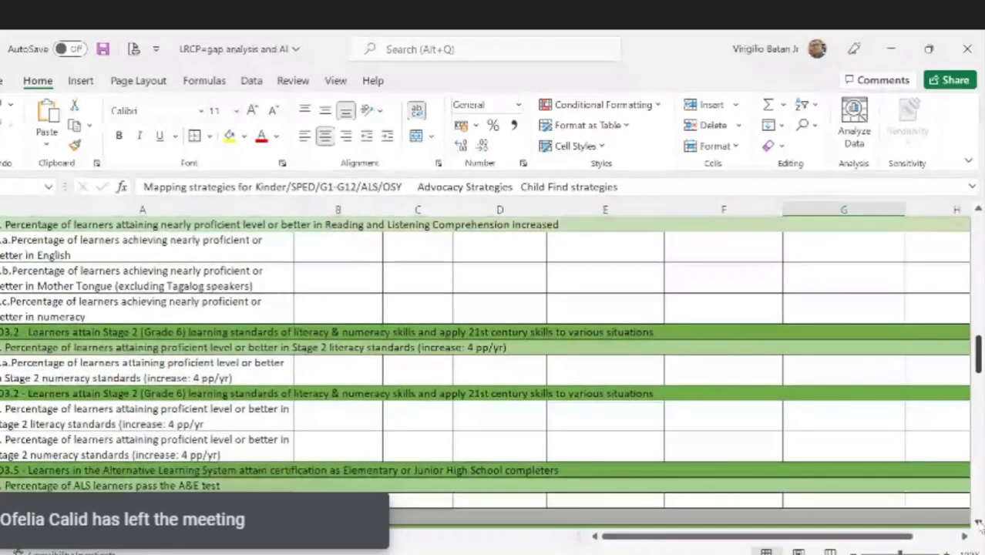
scroll(490, 362, "down", 1)
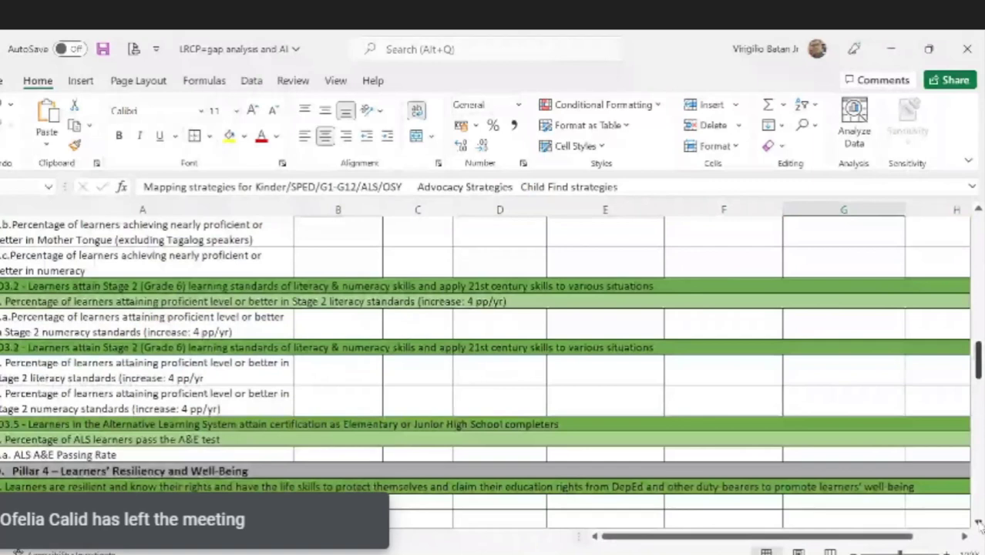
Examine the Pillar 4 – Learners' Resiliency and Well-Being indicators, including rights-based education, learner safety and physical fitness
scroll(979, 524, "down", 3)
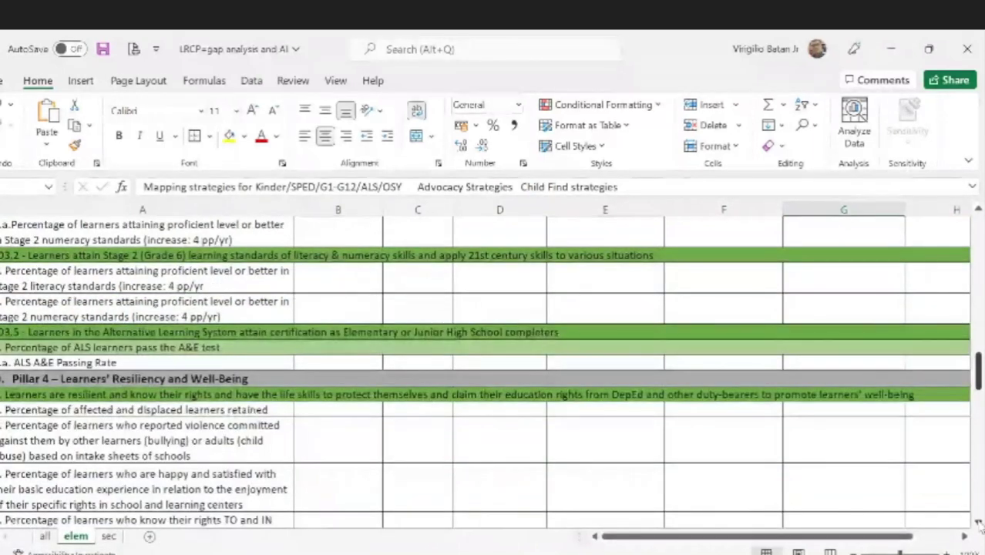
right_click(556, 245)
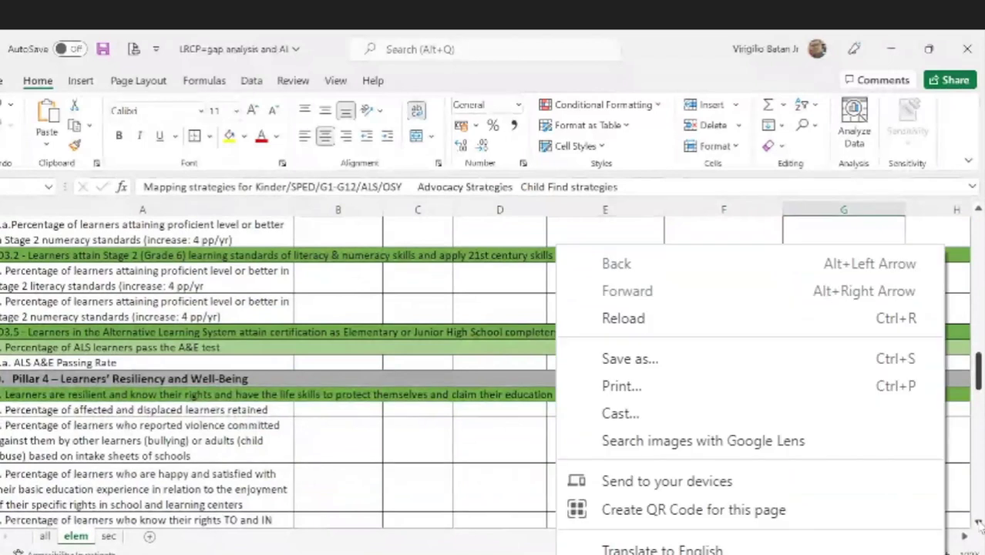
key("Escape")
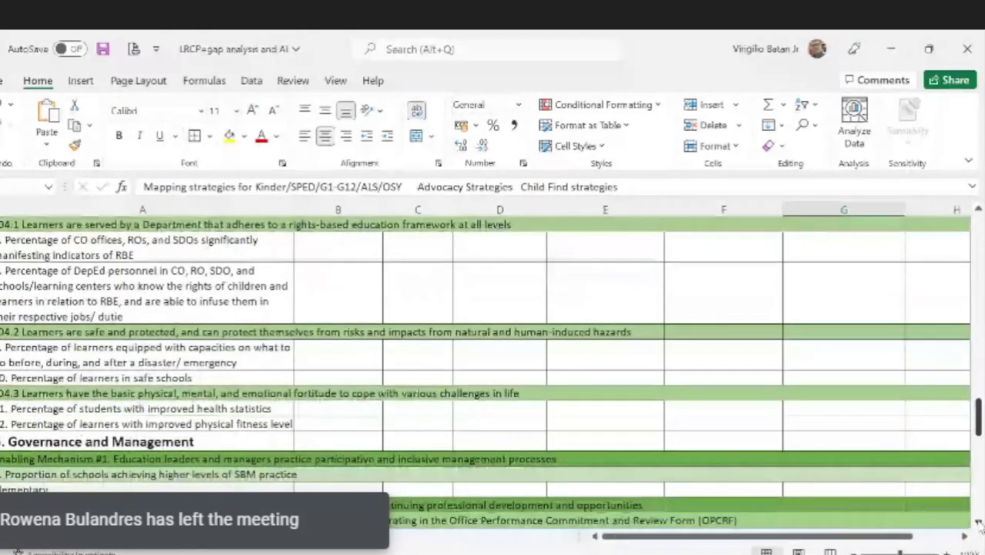
scroll(485, 355, "down", 3)
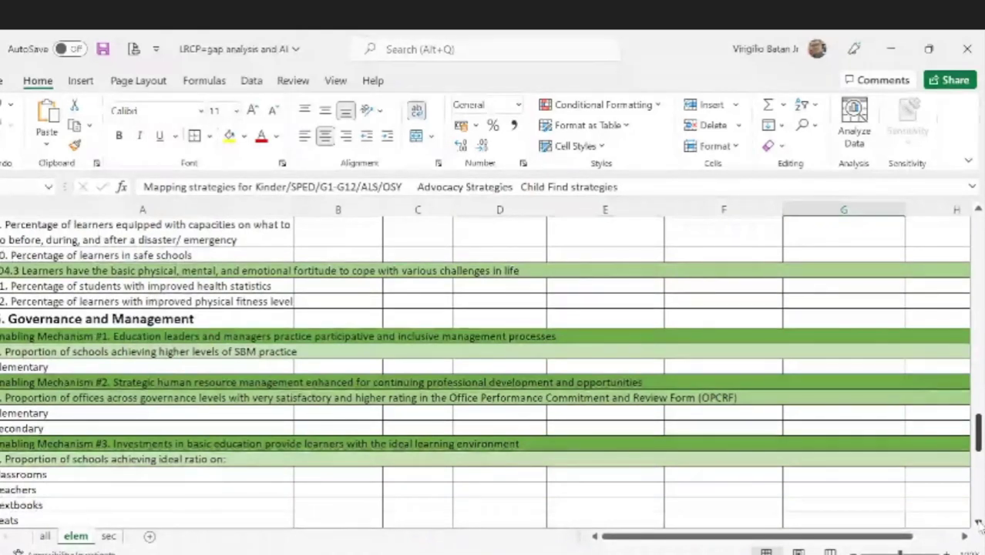
Examine the Governance and Management indicators under Enabling Mechanisms #1 to #3, including SBM practice, OPCRF ratings and ideal resource ratios
left_click(977, 522)
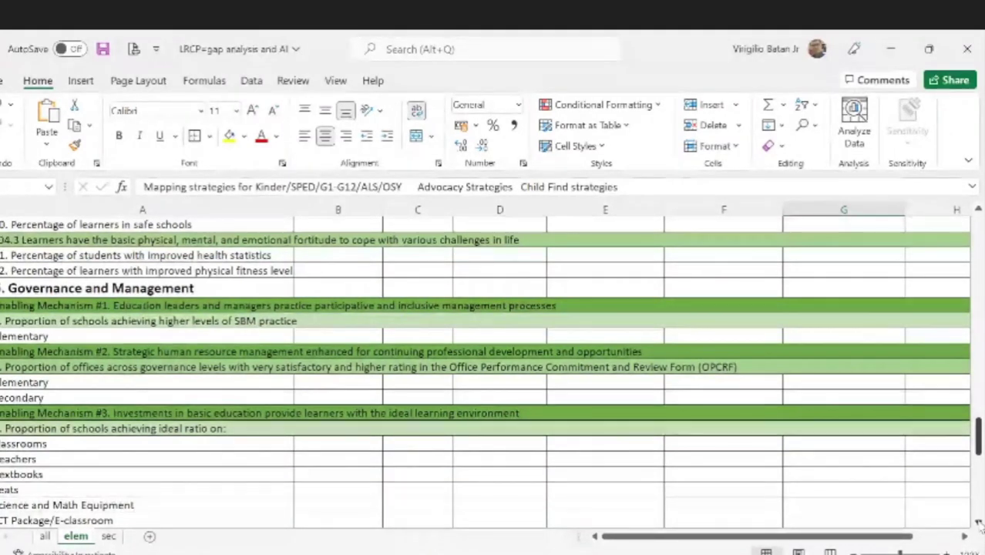
left_click(978, 523)
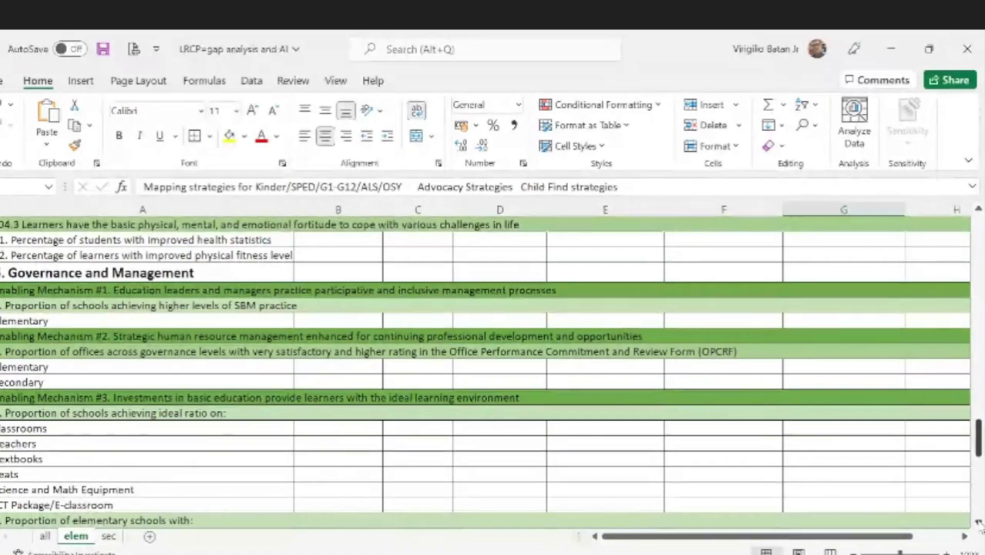
left_click(978, 523)
left_click(978, 523)
left_click(978, 523)
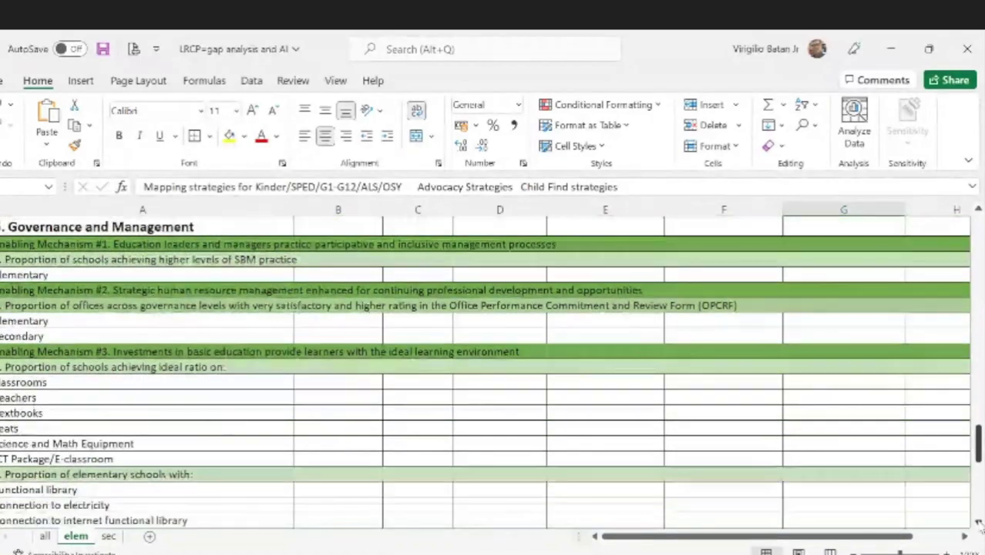
left_click(978, 523)
left_click(977, 523)
left_click(978, 523)
left_click(978, 523)
left_click(978, 523)
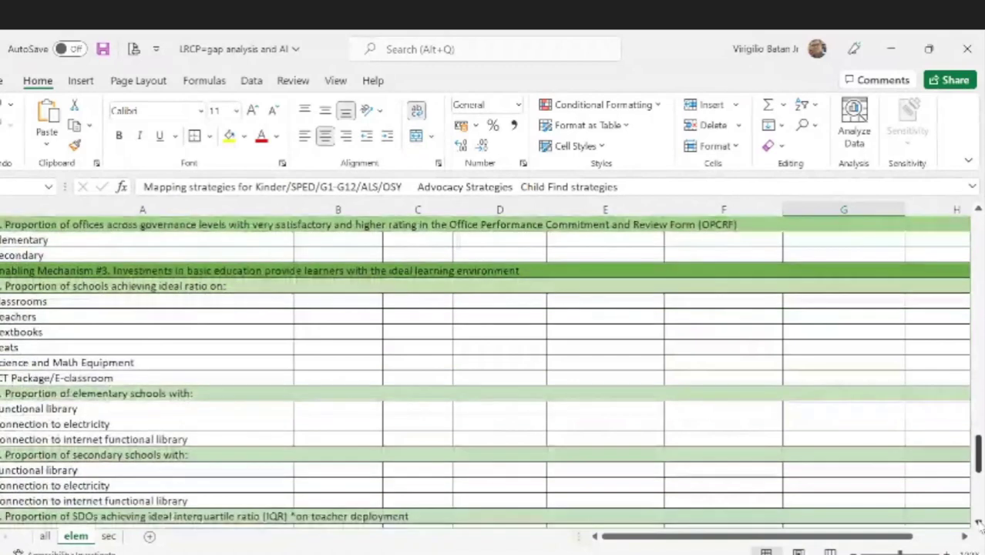
left_click(978, 523)
left_click(978, 524)
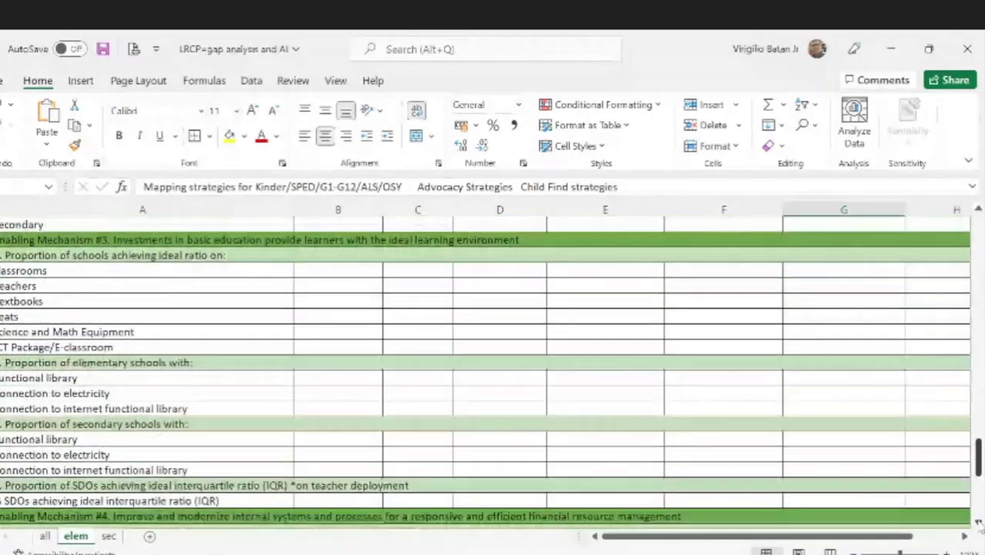
Examine the indicators under Enabling Mechanisms #4 to #6 through the last row, and return to the beginning of the elementary template
left_click(978, 523)
left_click(978, 523)
left_click(978, 523)
left_click(978, 523)
left_click(978, 523)
left_click(977, 523)
left_click(978, 523)
left_click(977, 524)
left_click(978, 523)
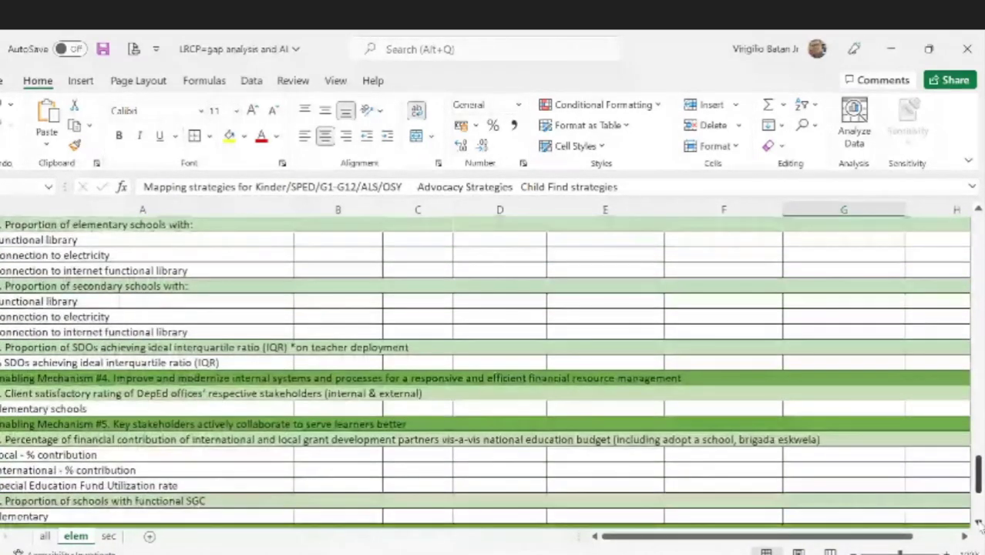
left_click(978, 524)
left_click(978, 523)
left_click(978, 523)
left_click(977, 523)
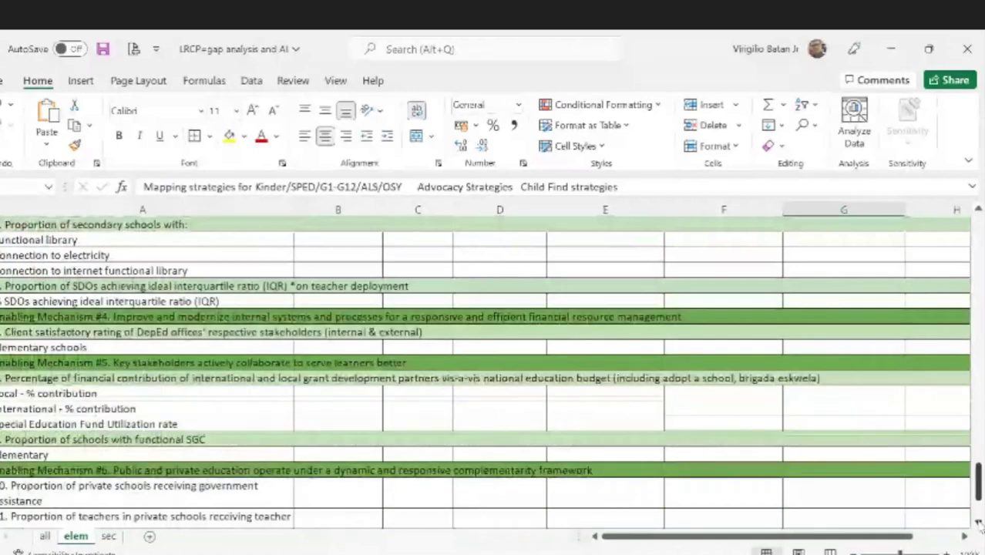
left_click(978, 523)
left_click(978, 523)
left_click(978, 523)
left_click(978, 523)
left_click(978, 523)
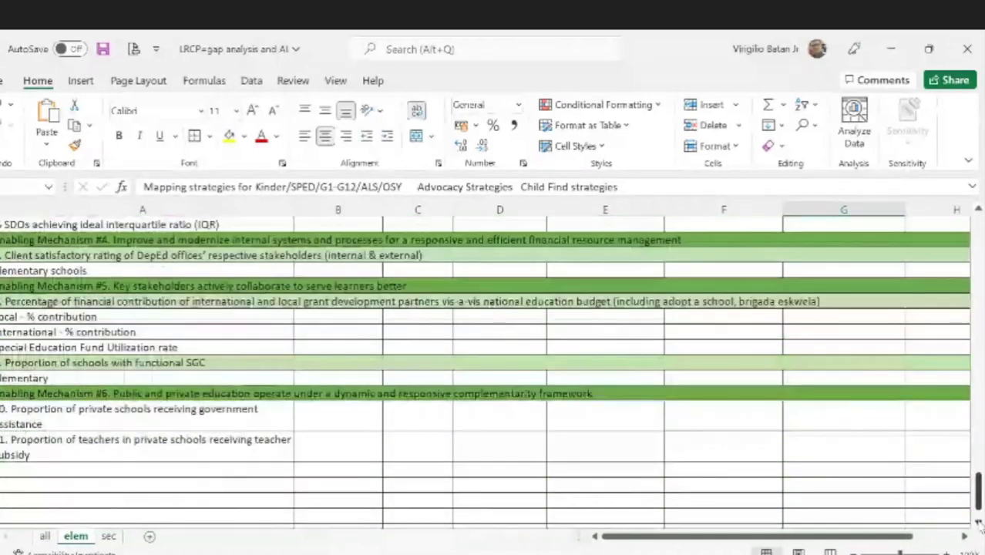
left_click(978, 523)
left_click(978, 523)
left_click(978, 523)
left_click(977, 523)
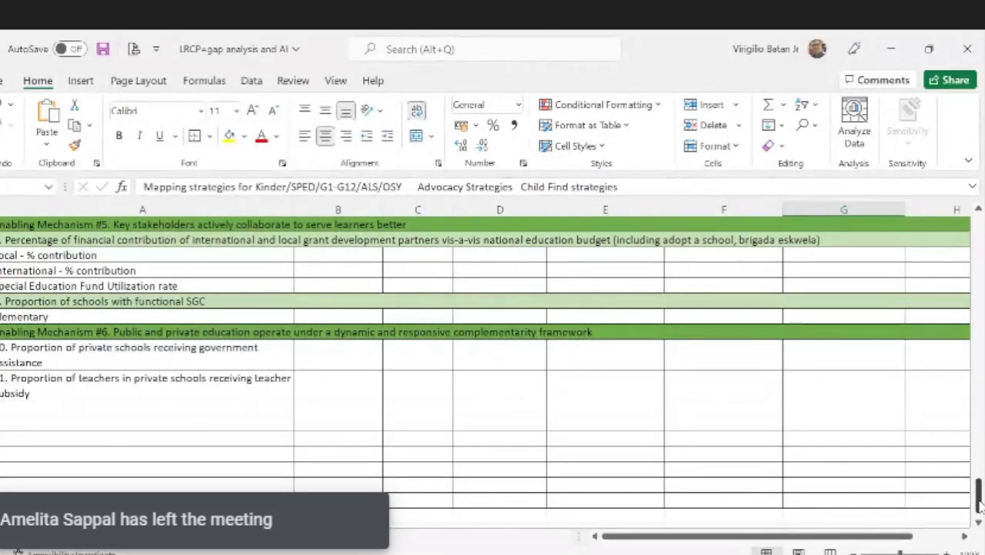
left_click_drag(978, 501, 977, 231)
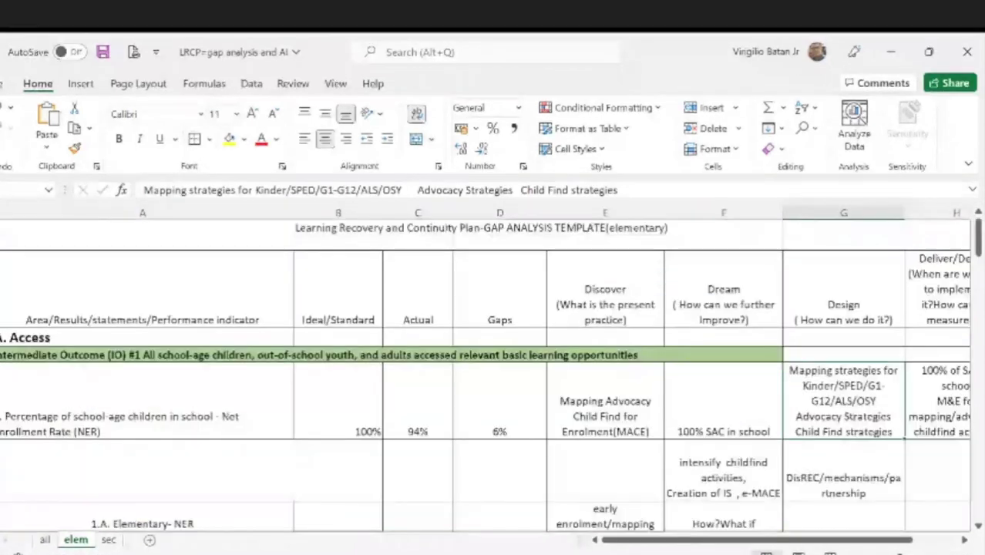